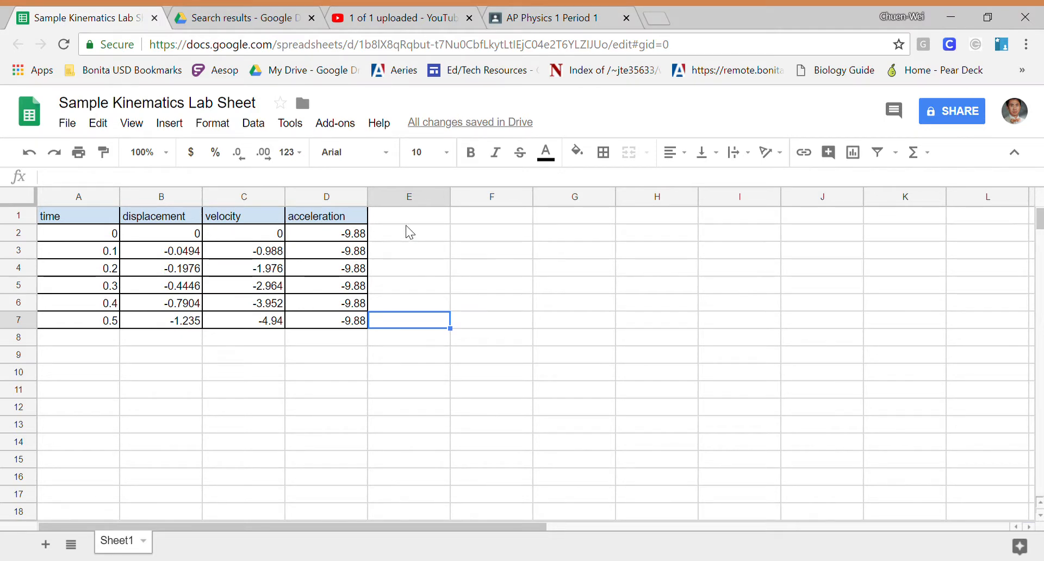
- Rename the displacement header in B1 to "displacement from hand"
left_click_drag(180, 217, 181, 324)
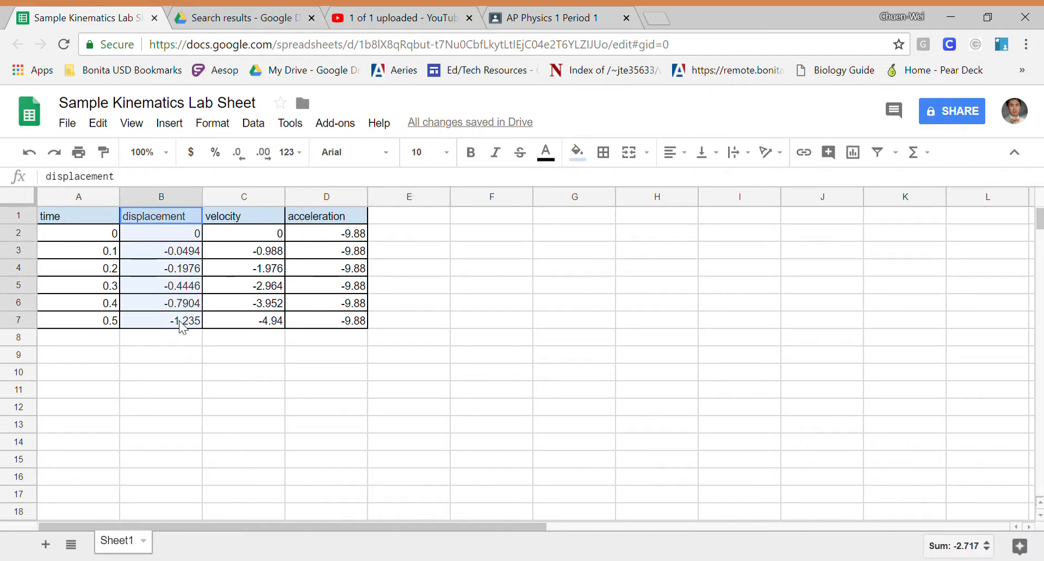
left_click(157, 190)
type("from ")
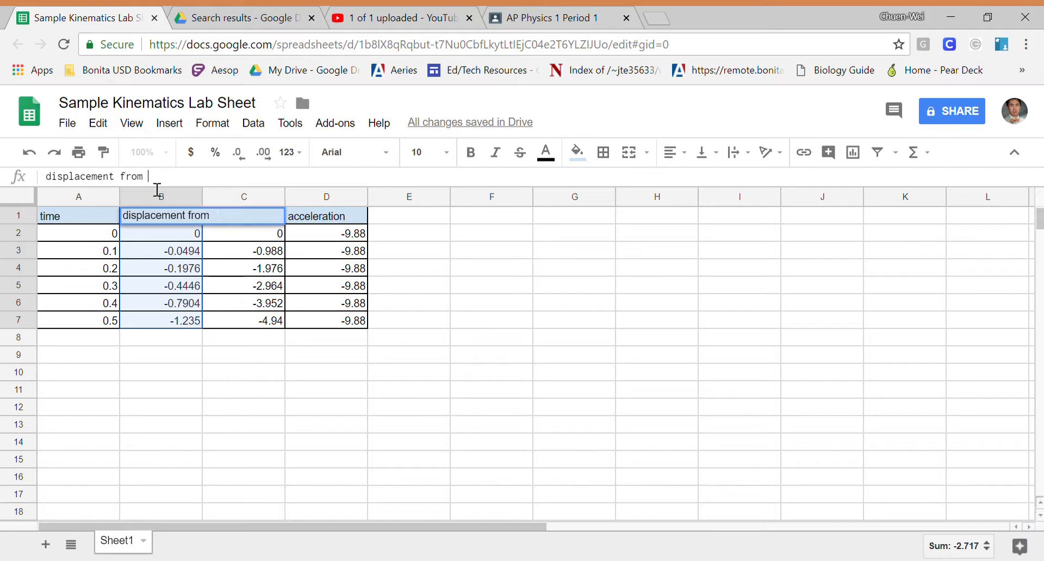
type("hand")
left_click(469, 293)
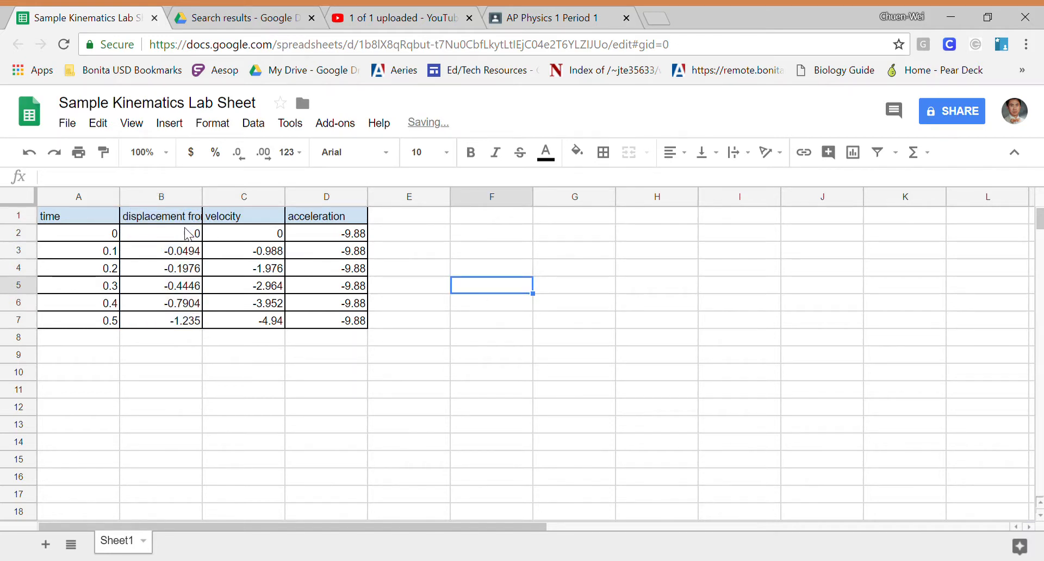
- Enter the header "displacement" in cell E1
left_click(402, 215)
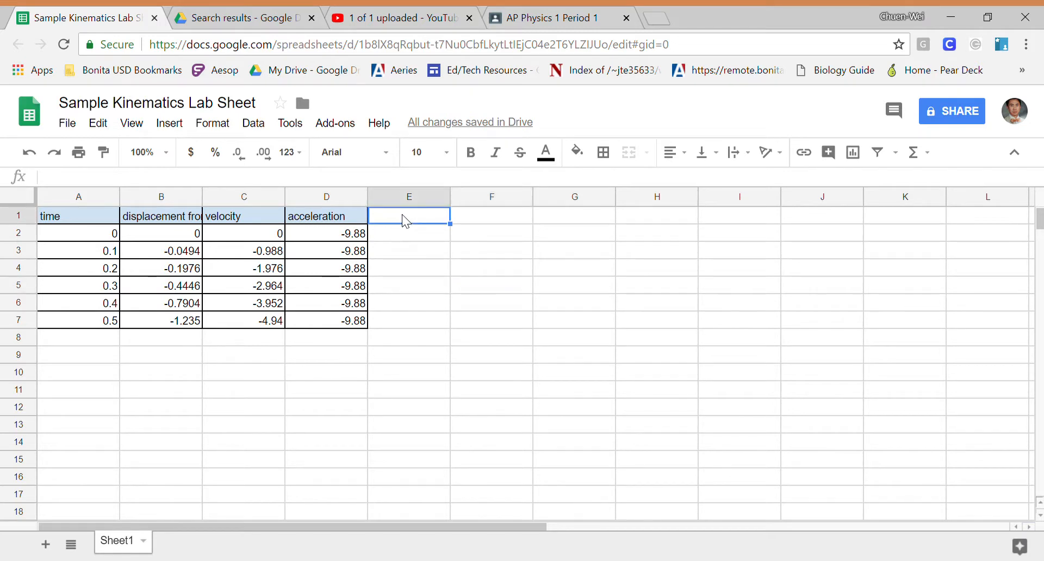
left_click(310, 189)
type("dis")
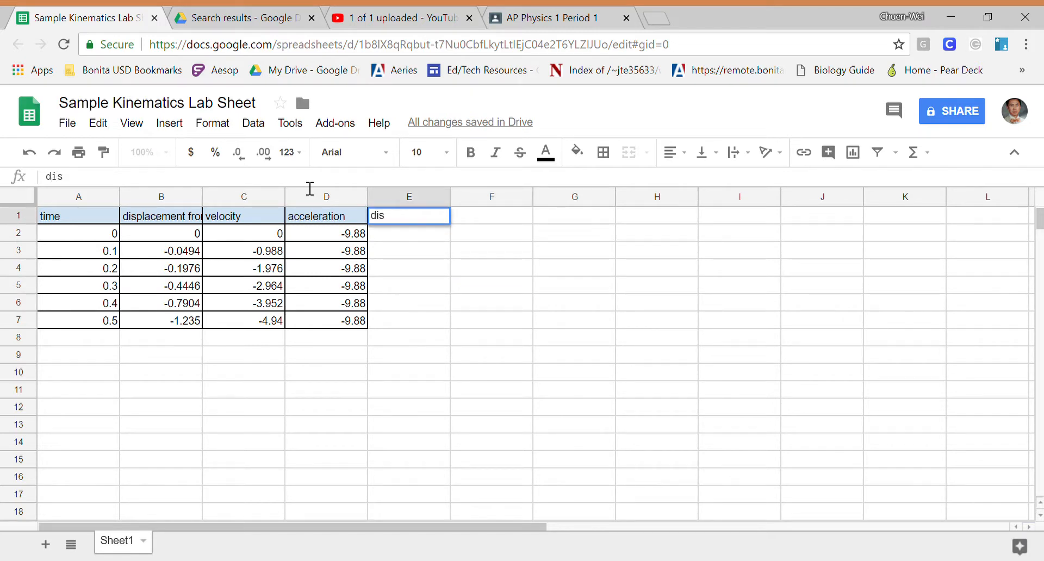
type("placement")
key("Return")
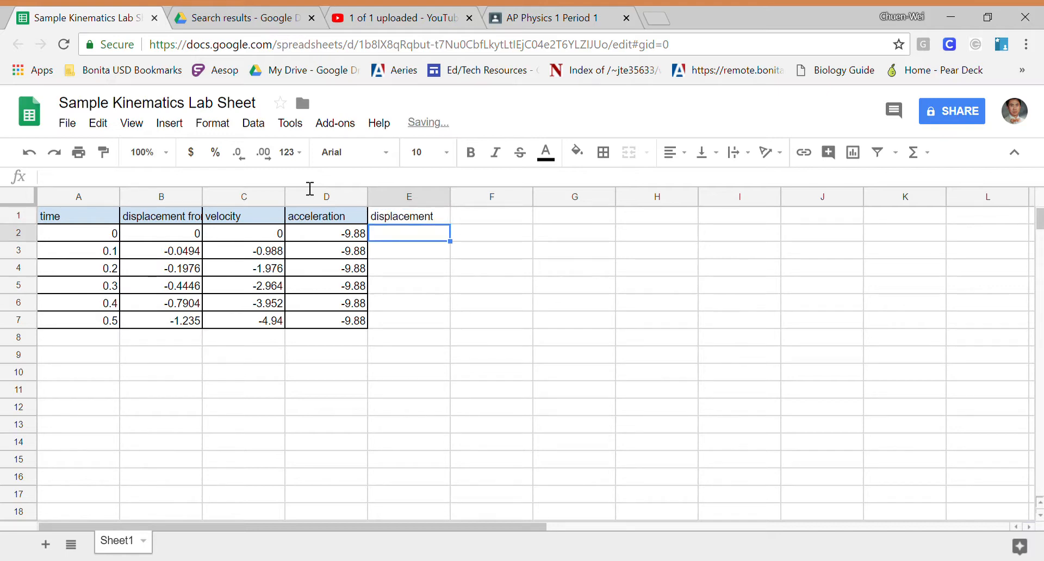
- After checking the displacement formulas in column B, enter a formula in E2 that multiplies B7 by -1
left_click(185, 237)
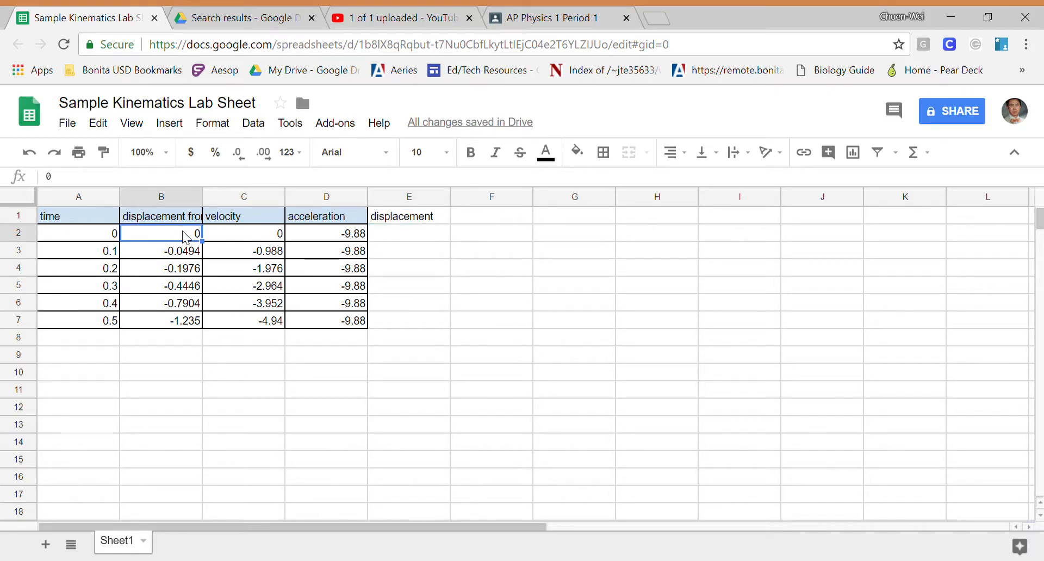
left_click(191, 253)
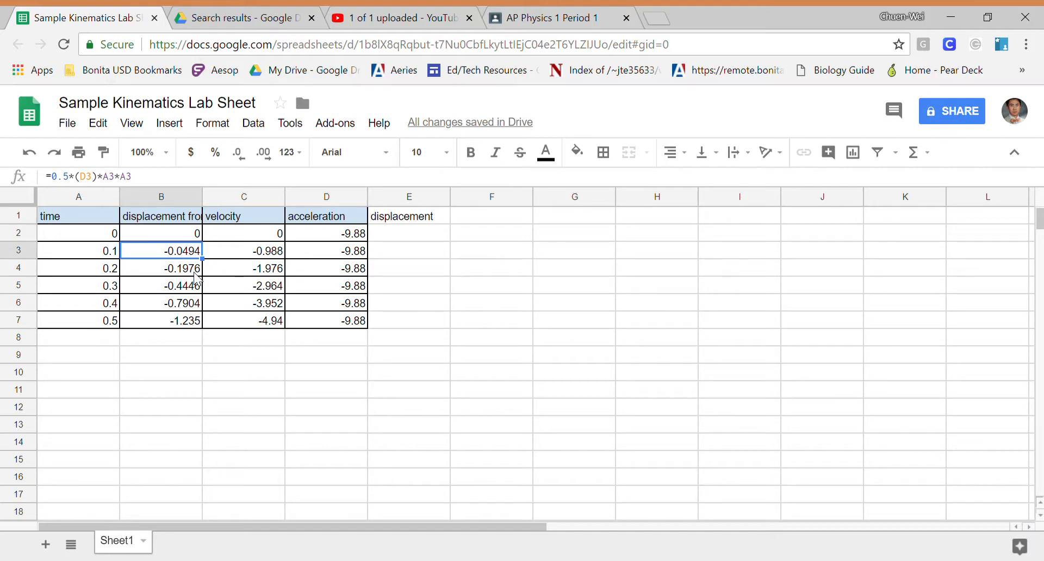
left_click(195, 272)
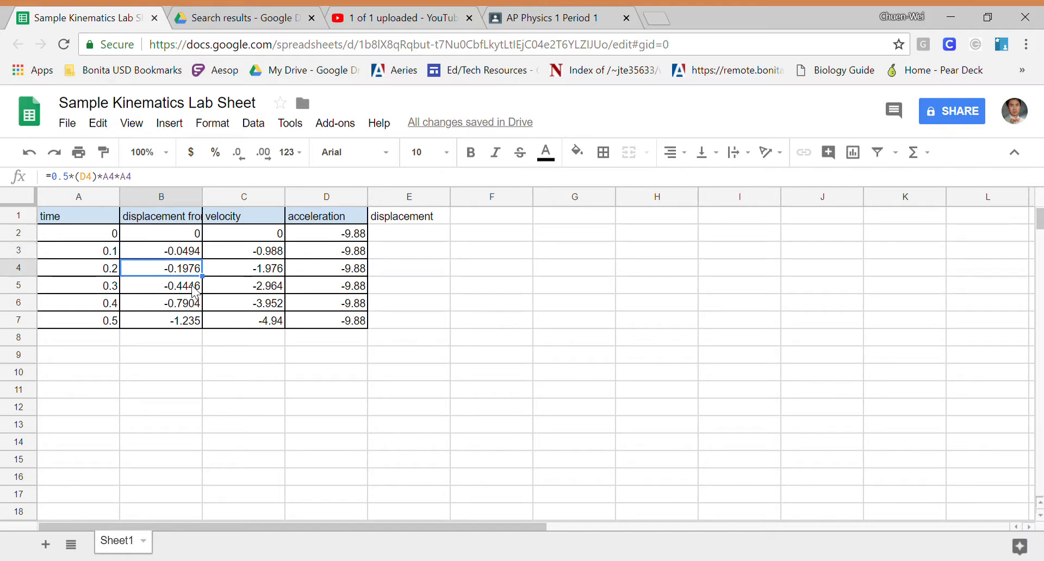
left_click(433, 234)
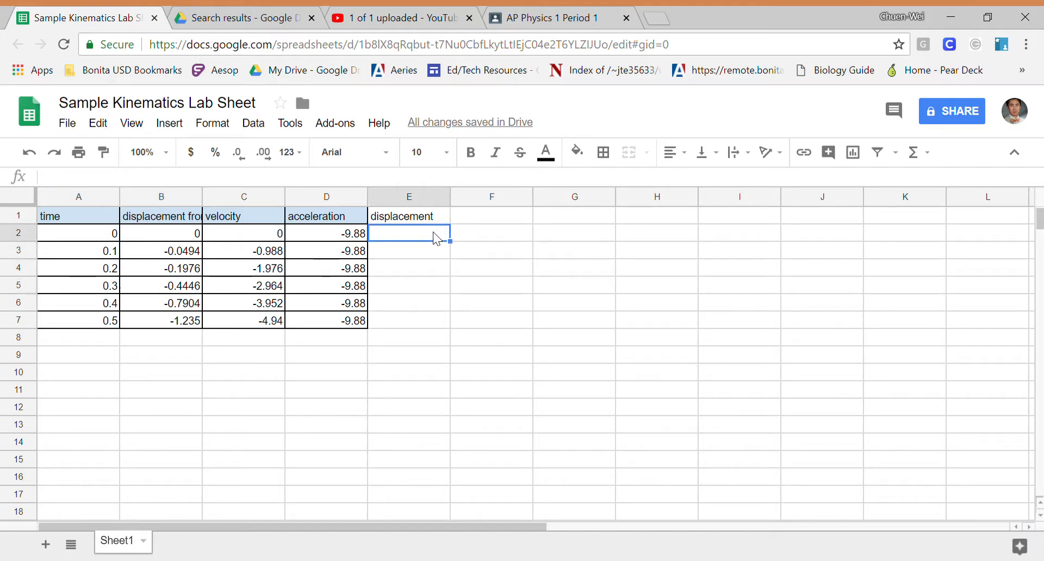
left_click(185, 321)
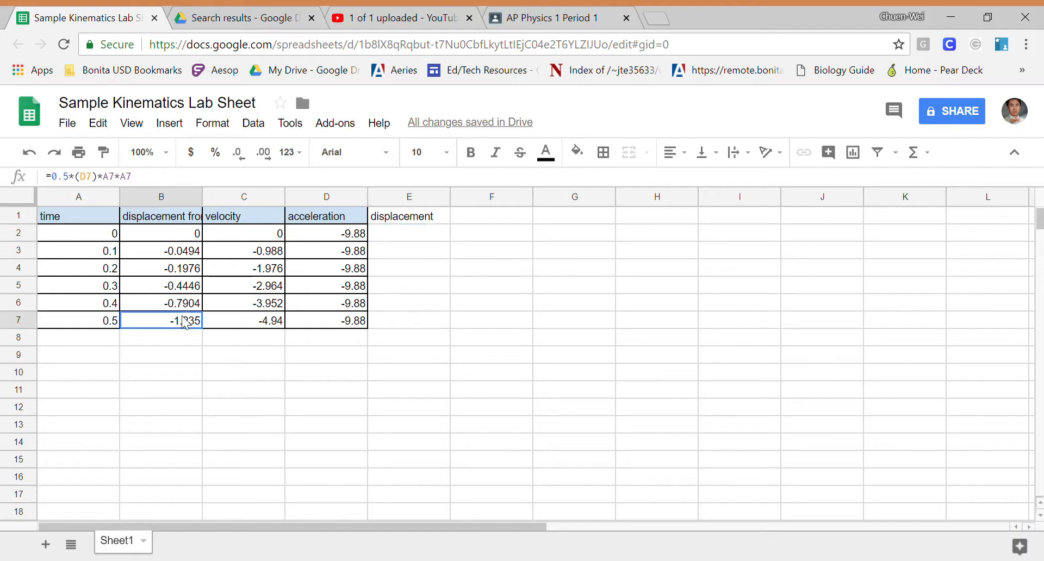
left_click(404, 230)
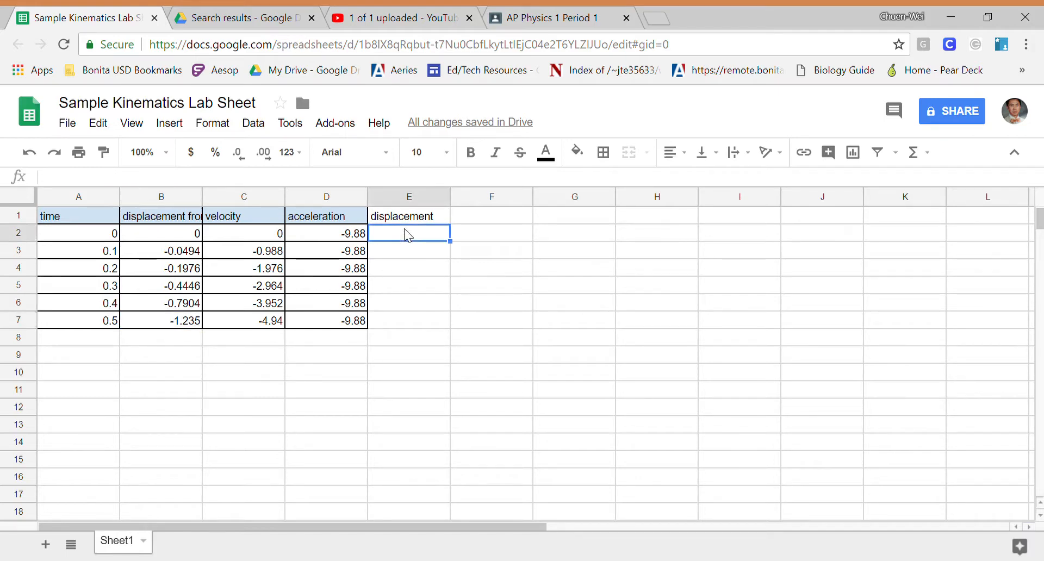
type("=")
left_click(161, 324)
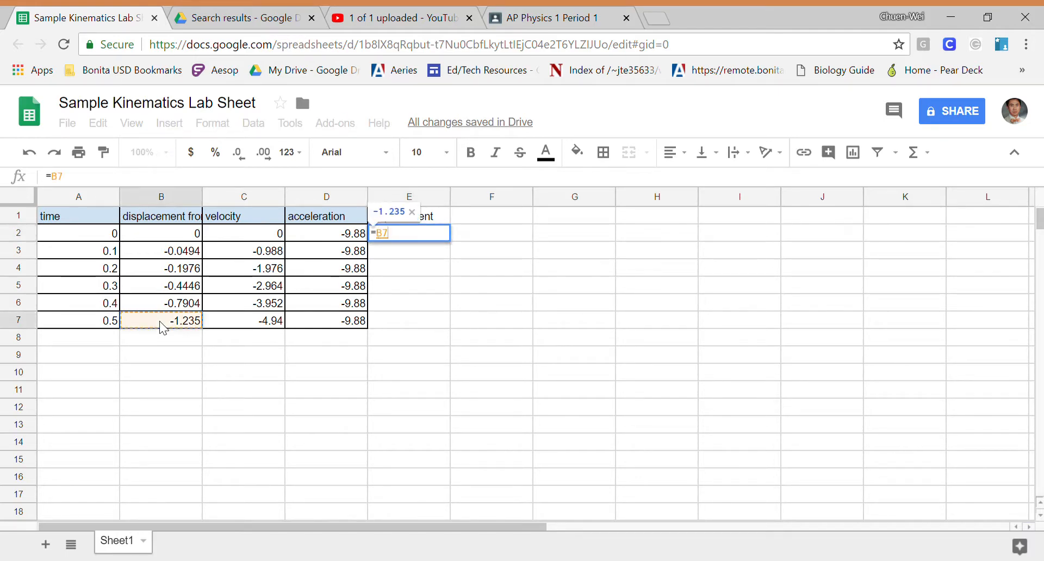
type("*-1")
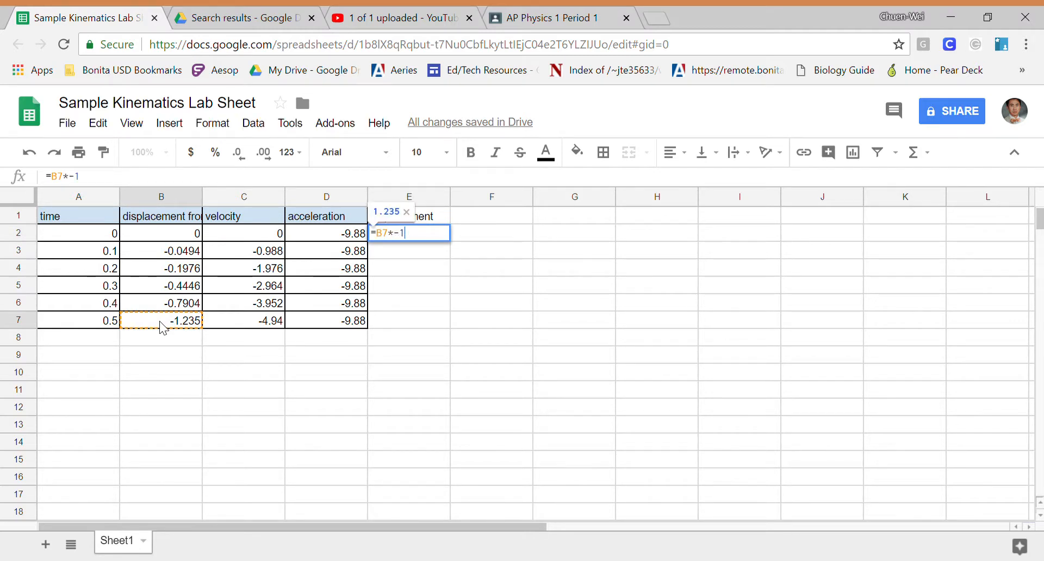
key("Return")
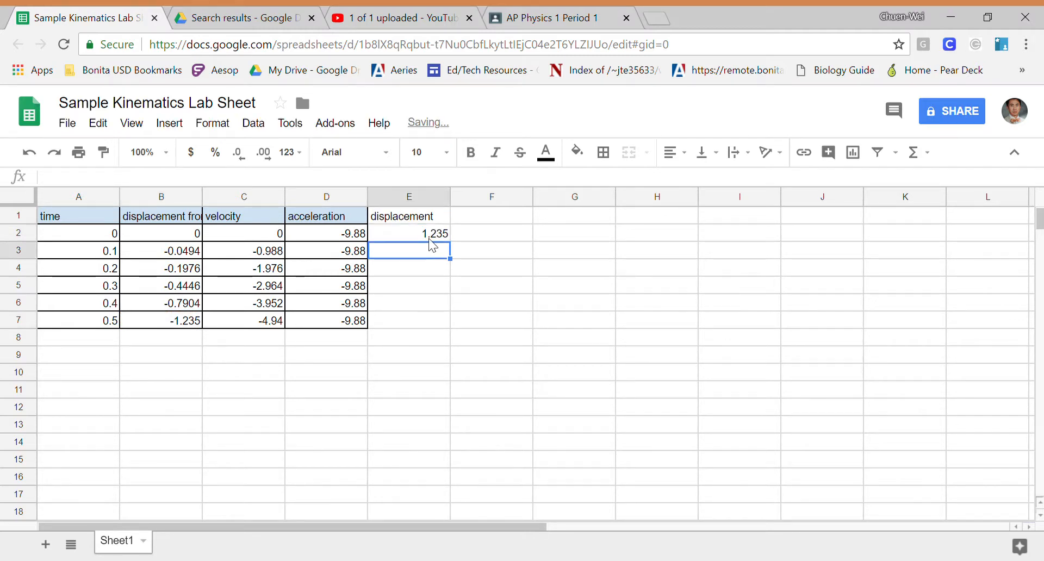
- Enter formulas in E3 and E4 that multiply B6 and B5 by -1
type("=")
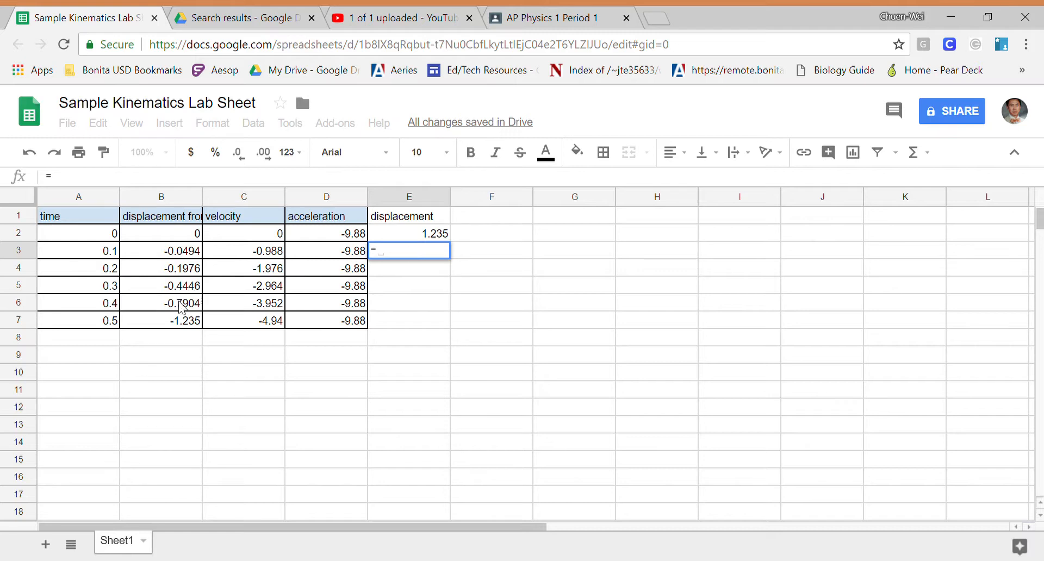
left_click(184, 310)
type("*")
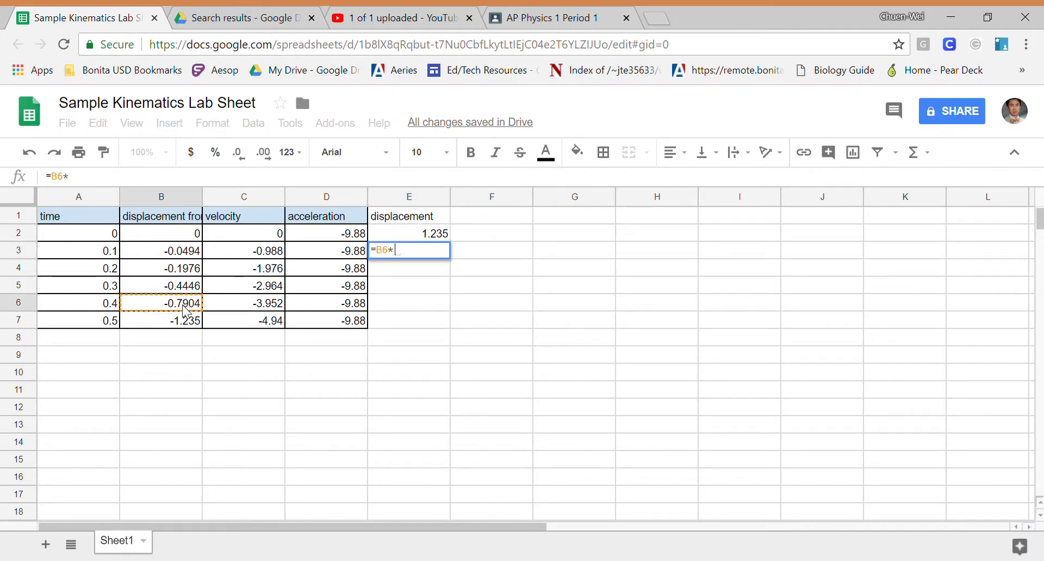
type("-1")
key("Return")
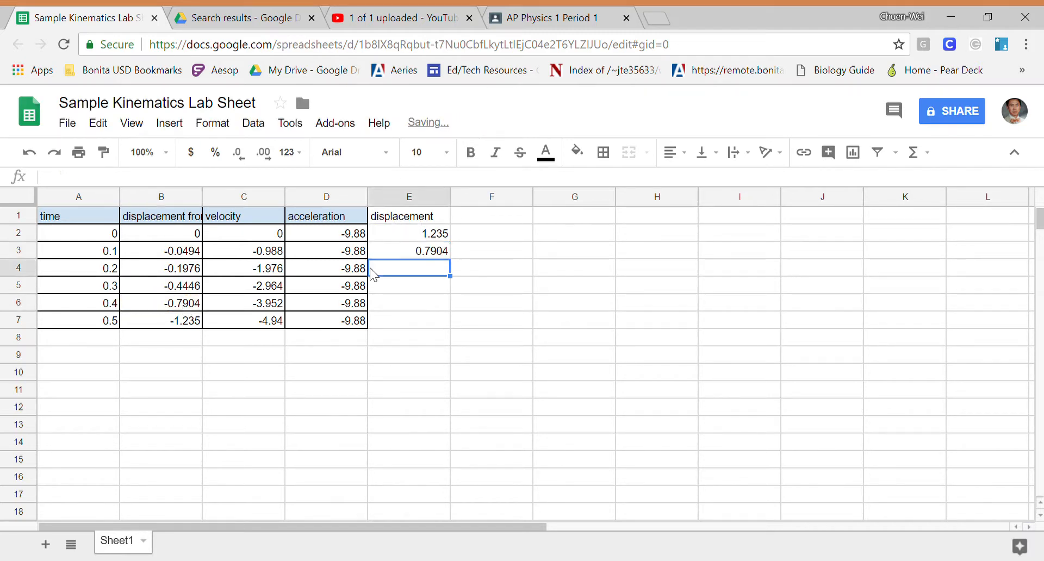
type("=")
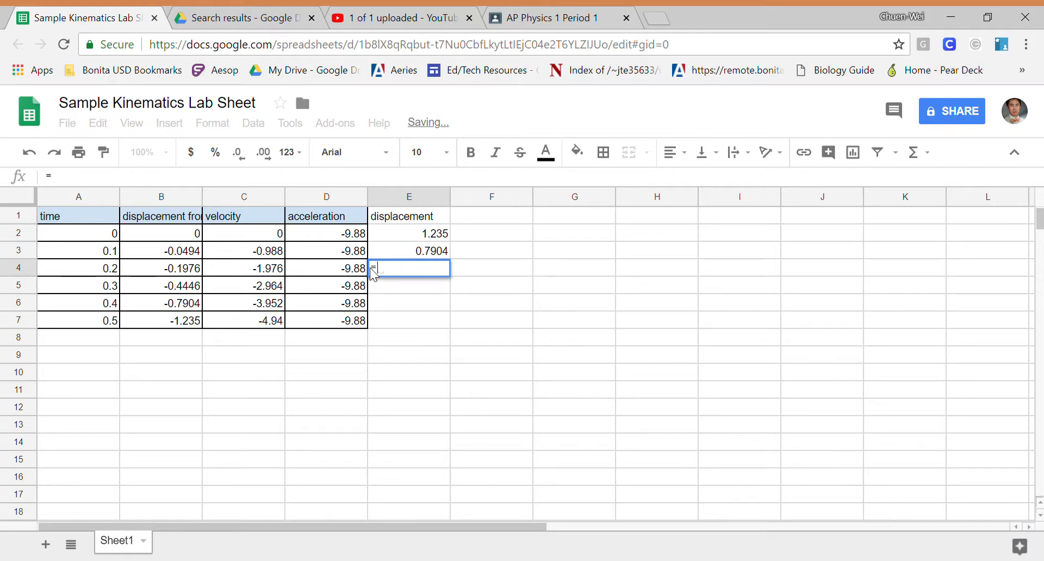
left_click(173, 287)
type("*-1")
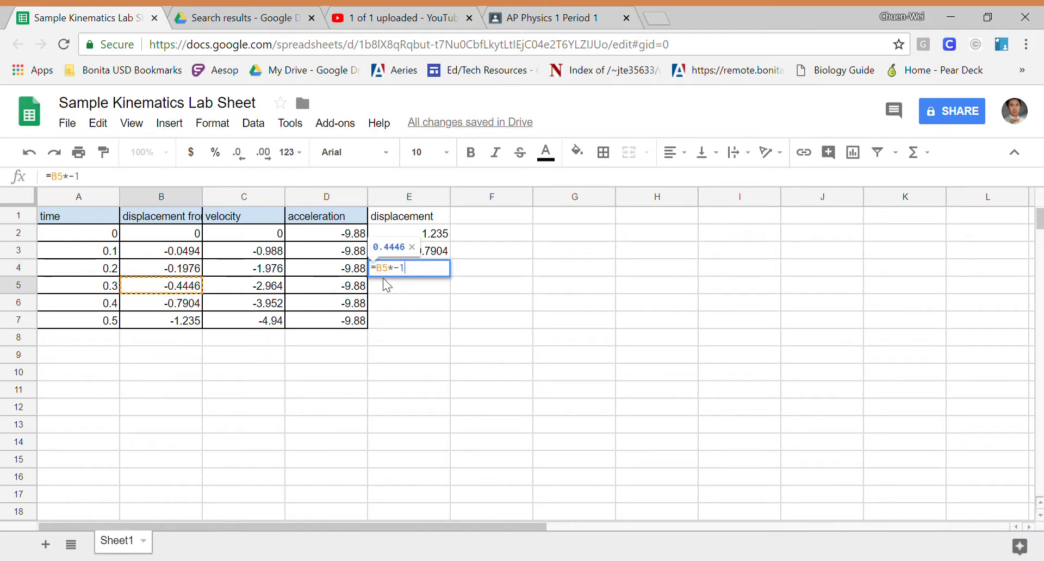
key("Return")
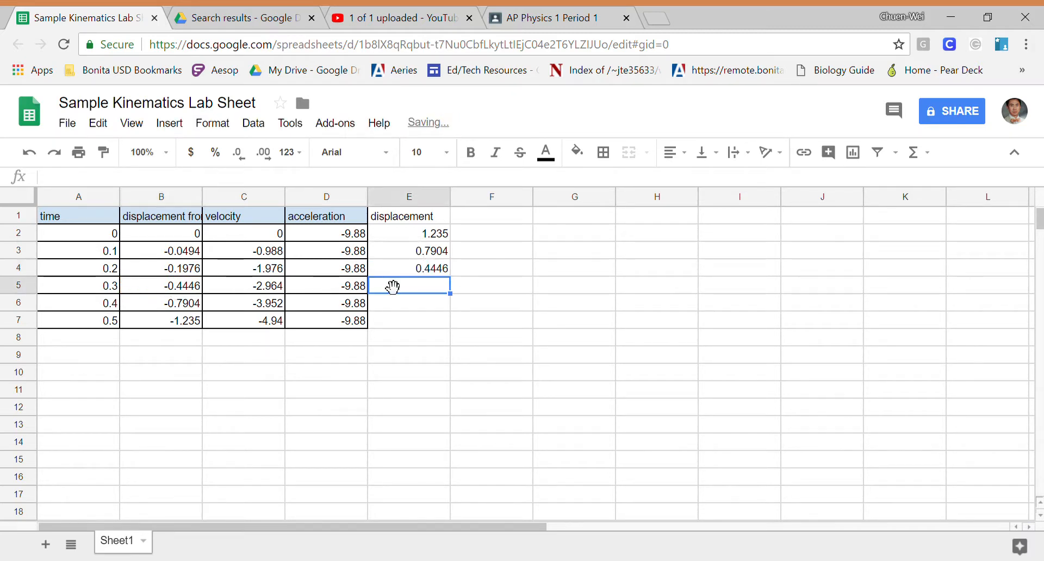
- Enter a formula in E5 that multiplies B4 by -1
type("=")
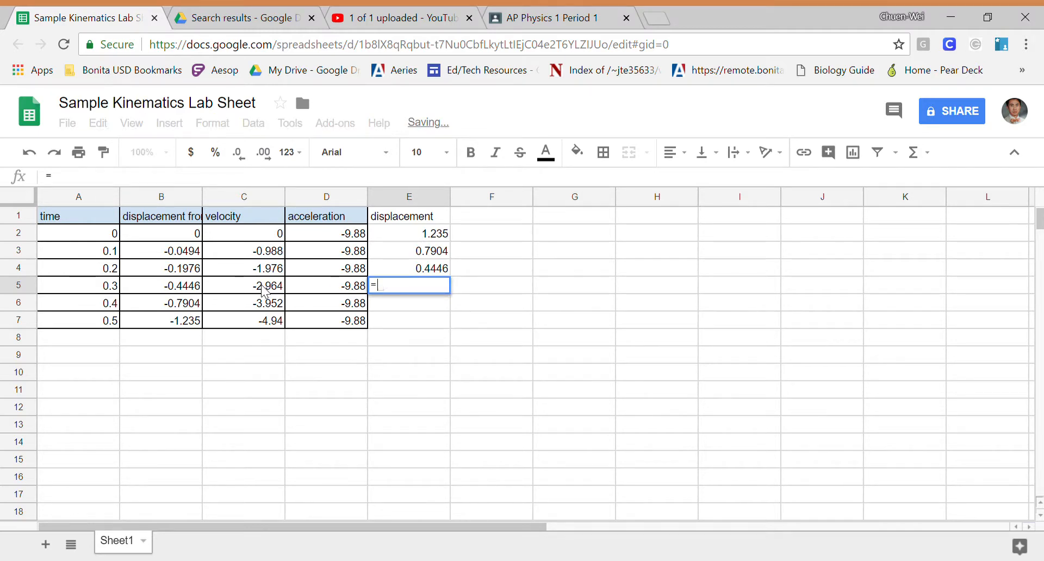
left_click(185, 273)
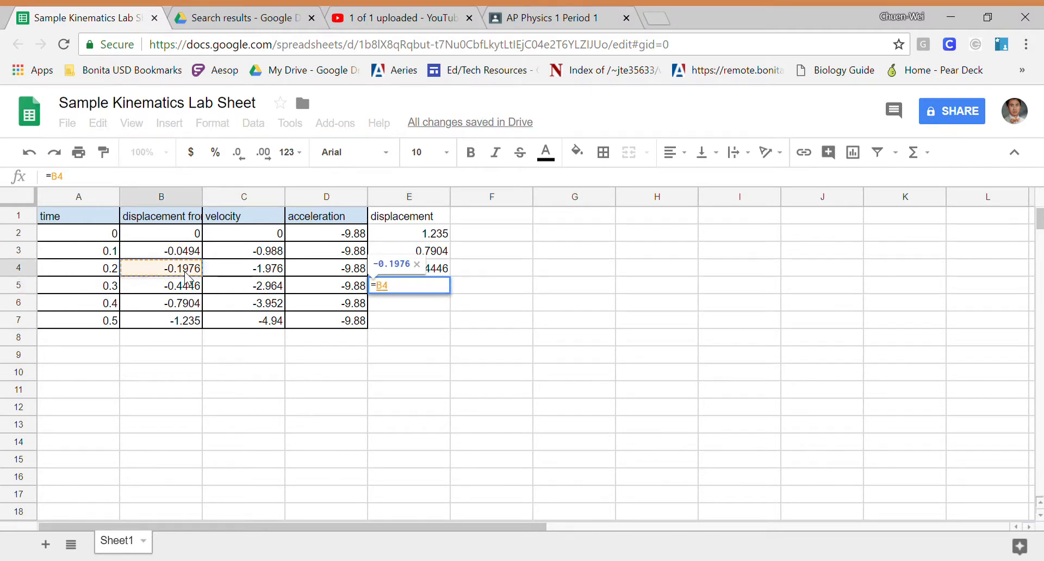
type("*-1")
key("Return")
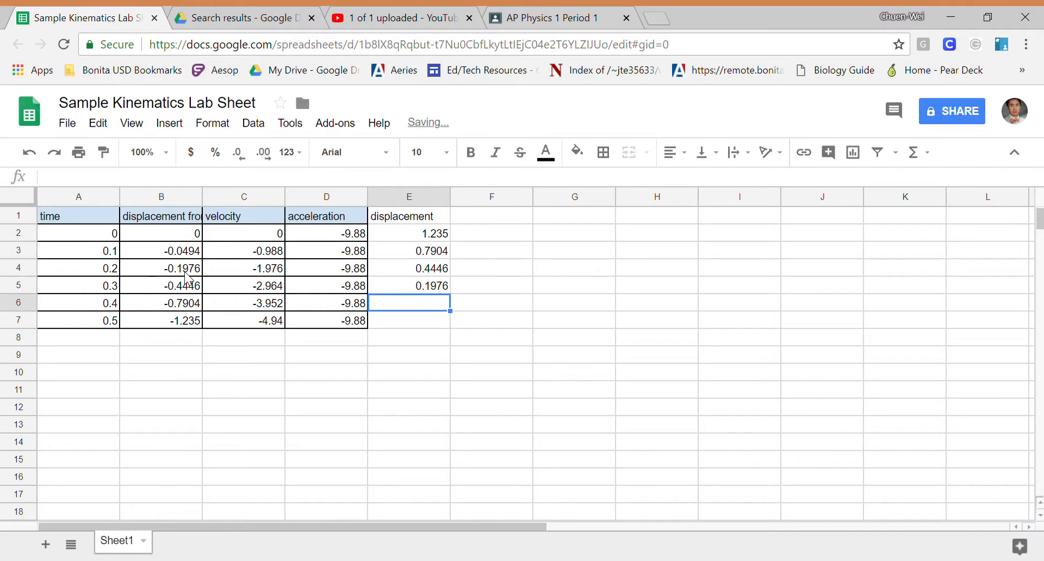
- Enter a formula in E6 that multiplies B3 by -1, and enter 0 in E7
type("=")
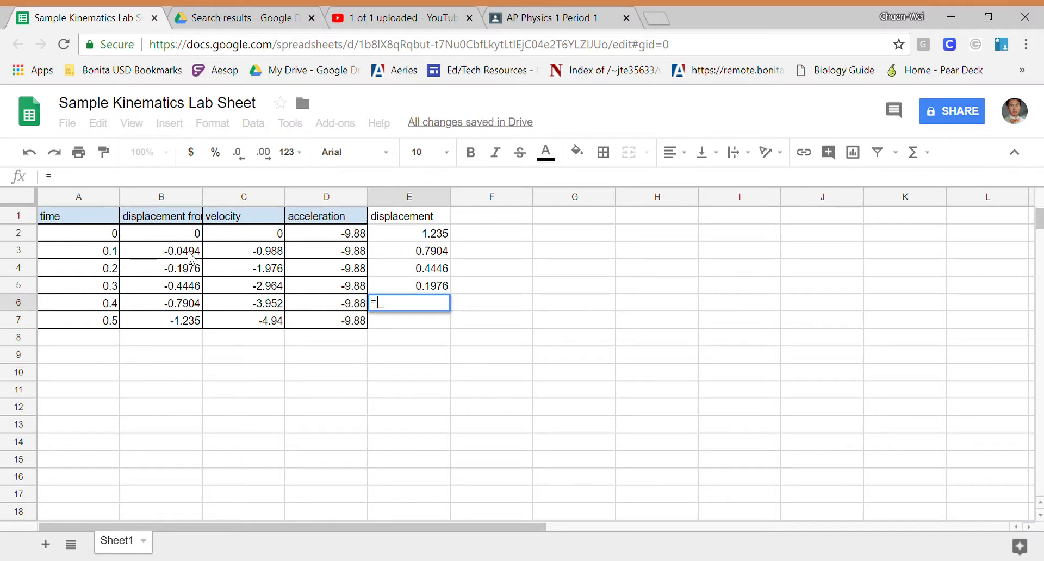
left_click(191, 255)
type("*-1")
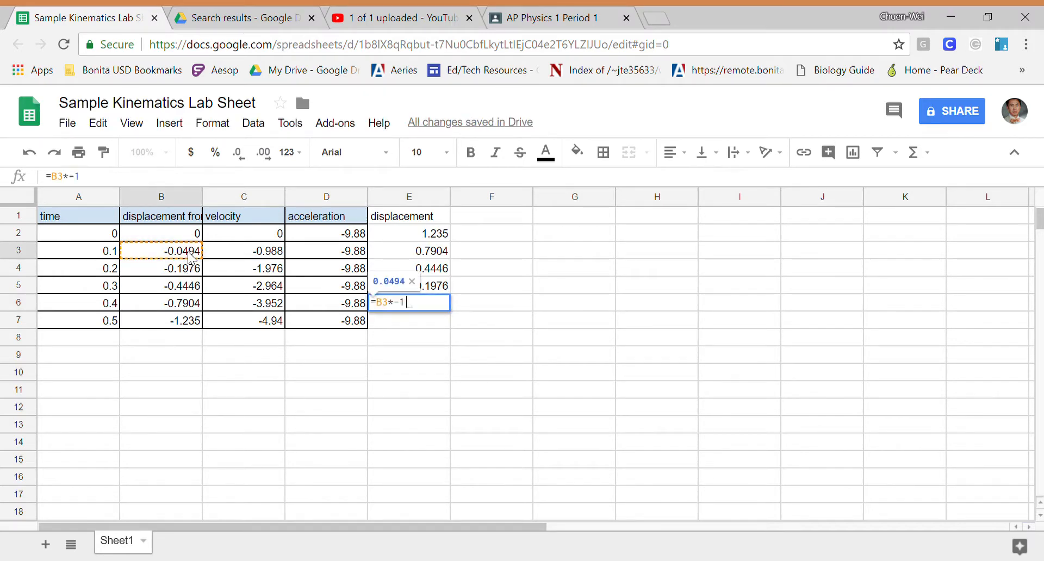
key("Return")
type("0")
key("Return")
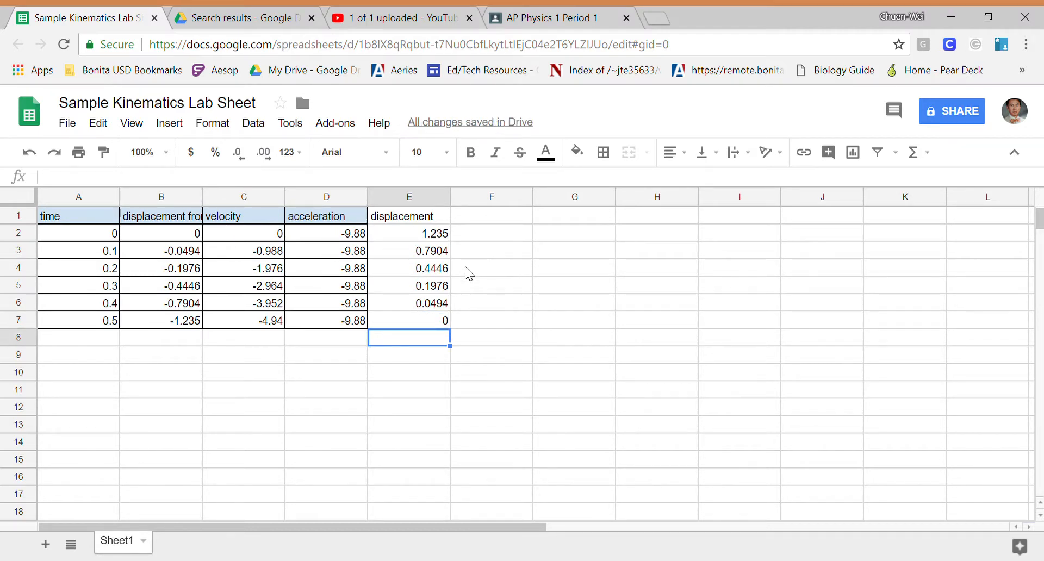
- Copy the acceleration column range D1:D7
left_click_drag(343, 216, 348, 326)
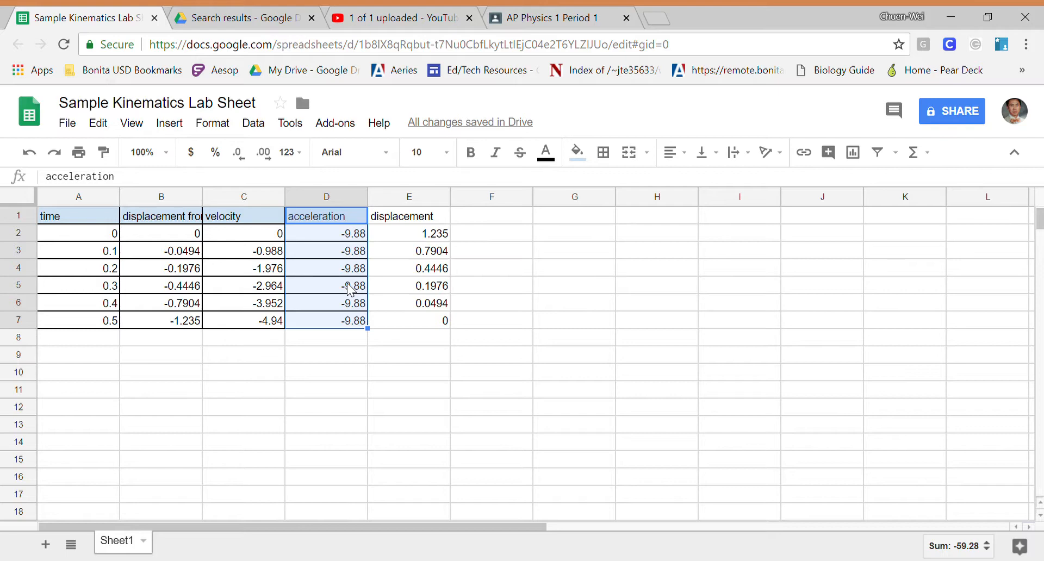
right_click(349, 288)
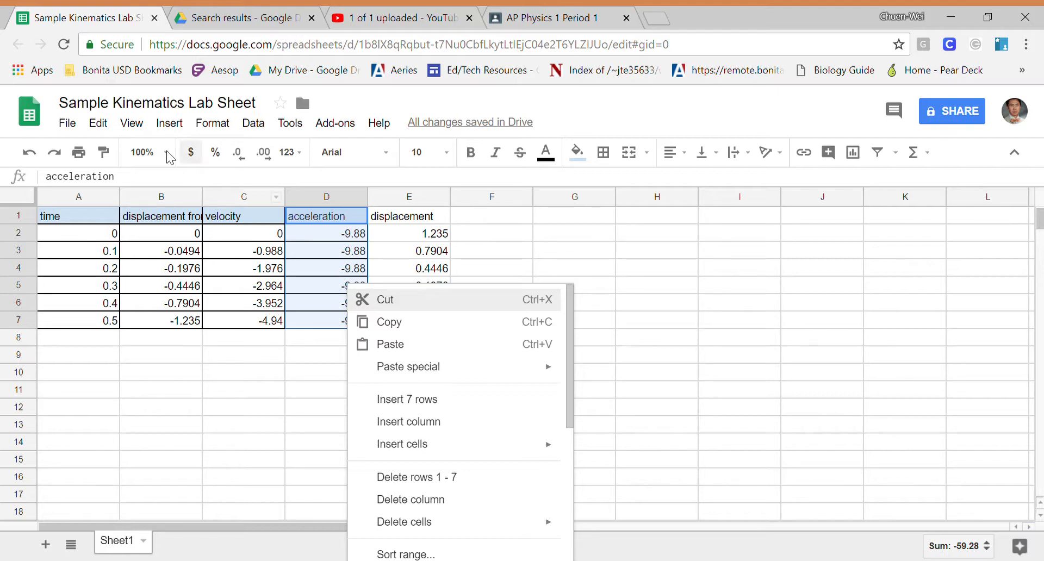
left_click(99, 124)
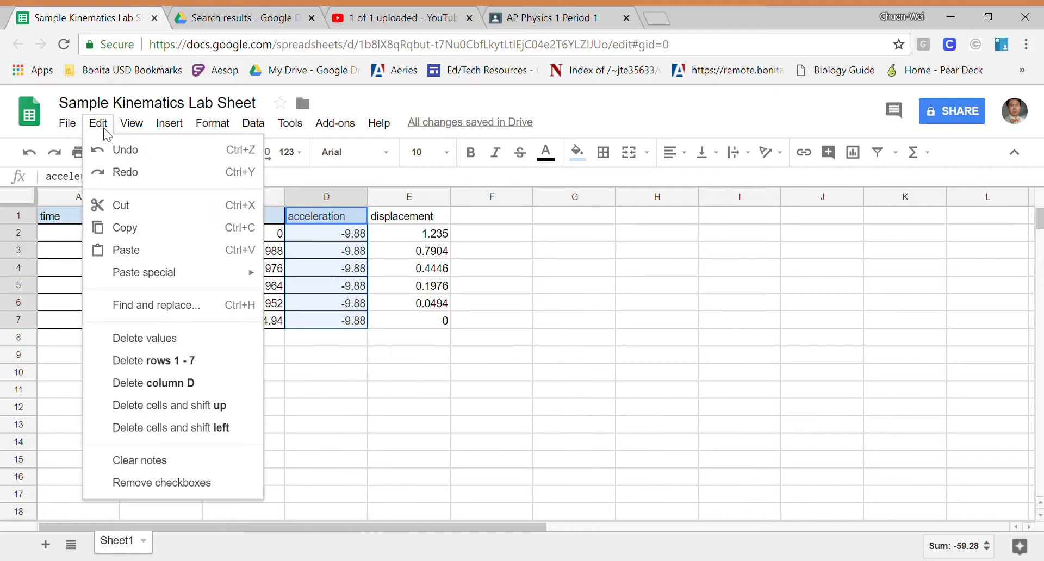
left_click(162, 234)
- Paste only the copied formatting onto the new displacement range E1:E7
left_click(412, 218)
left_click_drag(414, 244, 429, 322)
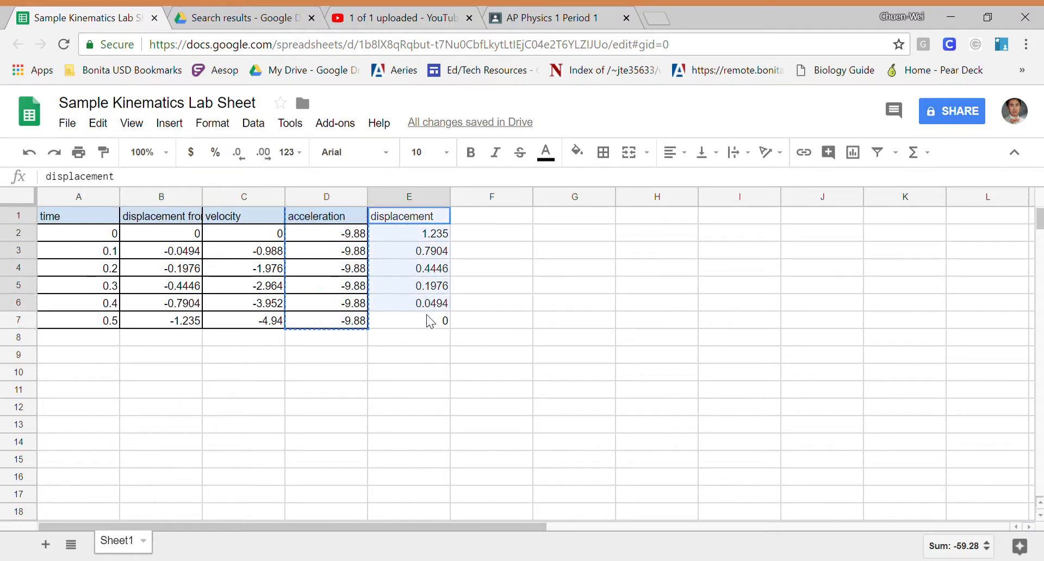
left_click(99, 124)
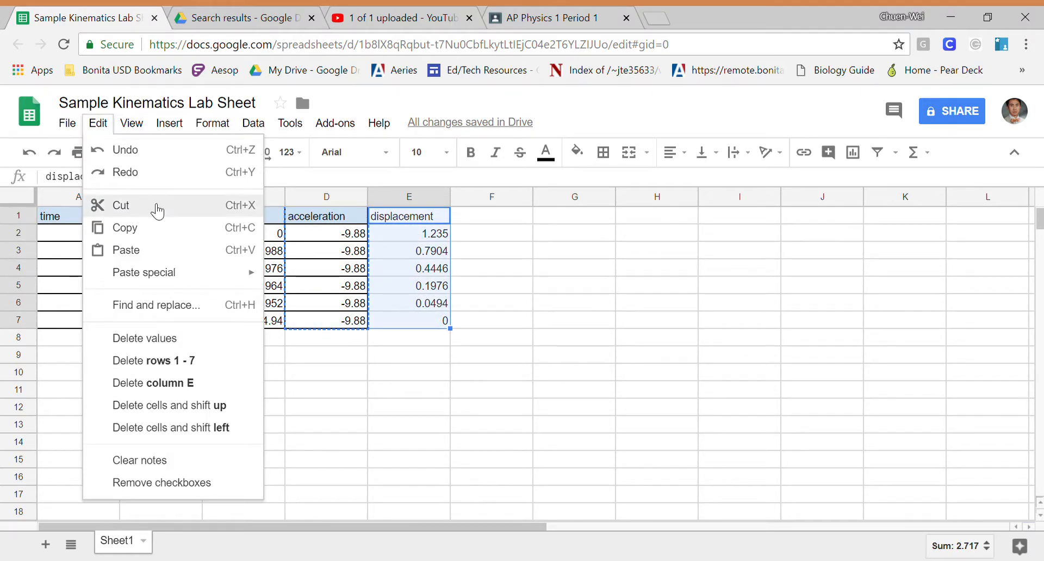
mouse_move(200, 283)
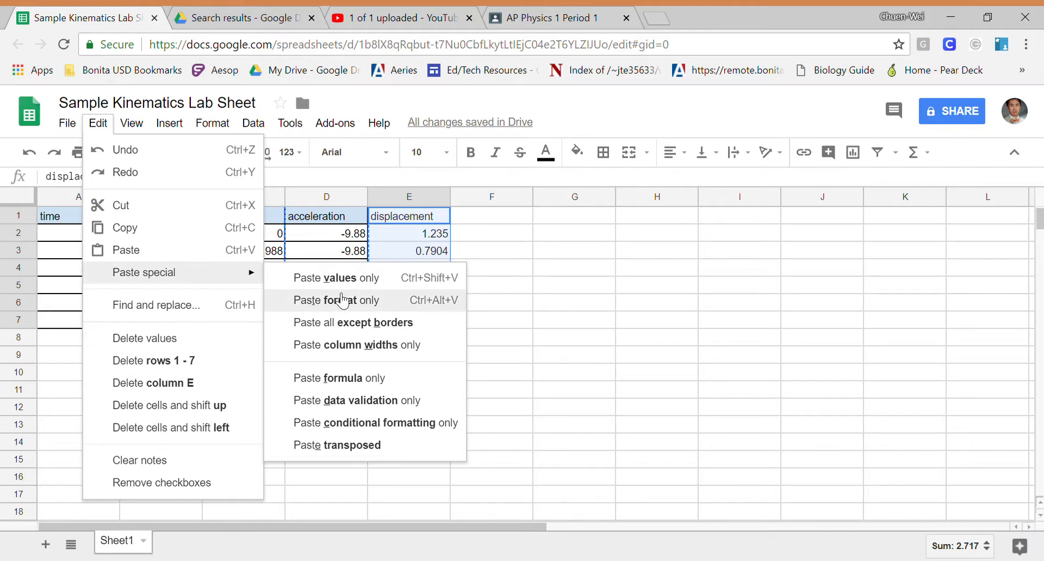
left_click(401, 308)
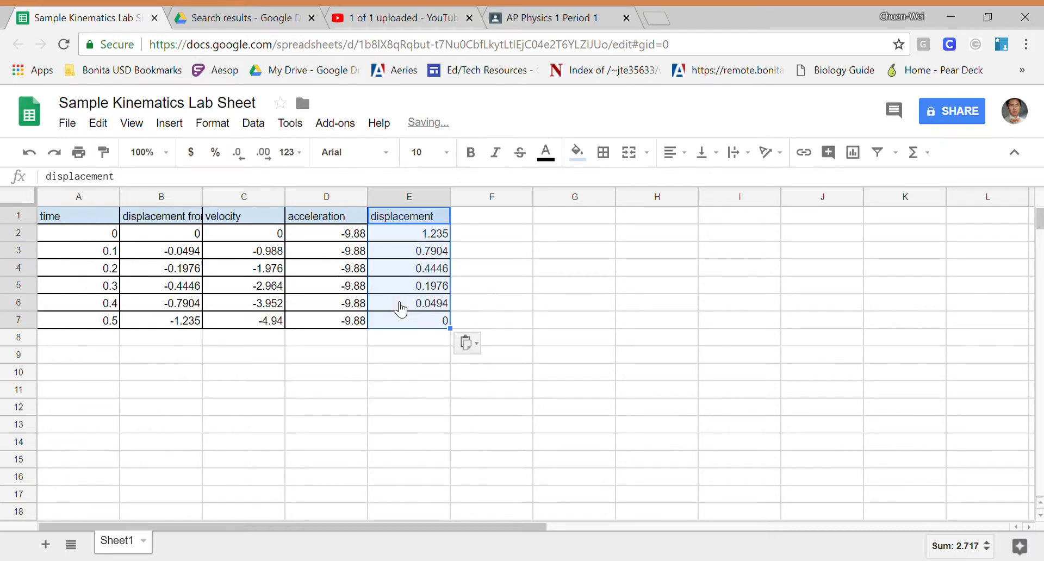
left_click(573, 307)
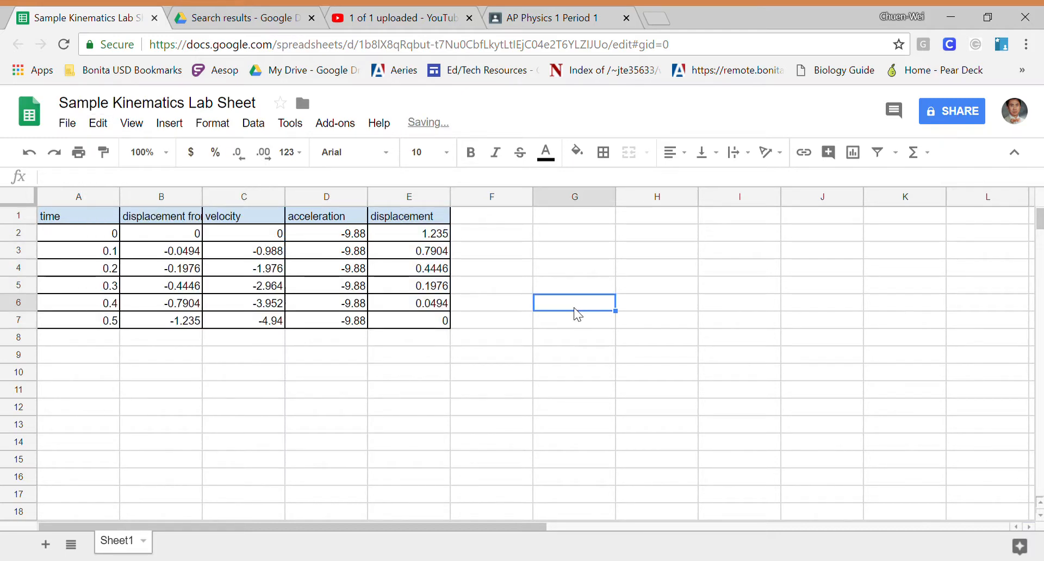
- Hide column B, the displacement from hand column
left_click(608, 264)
left_click(182, 195)
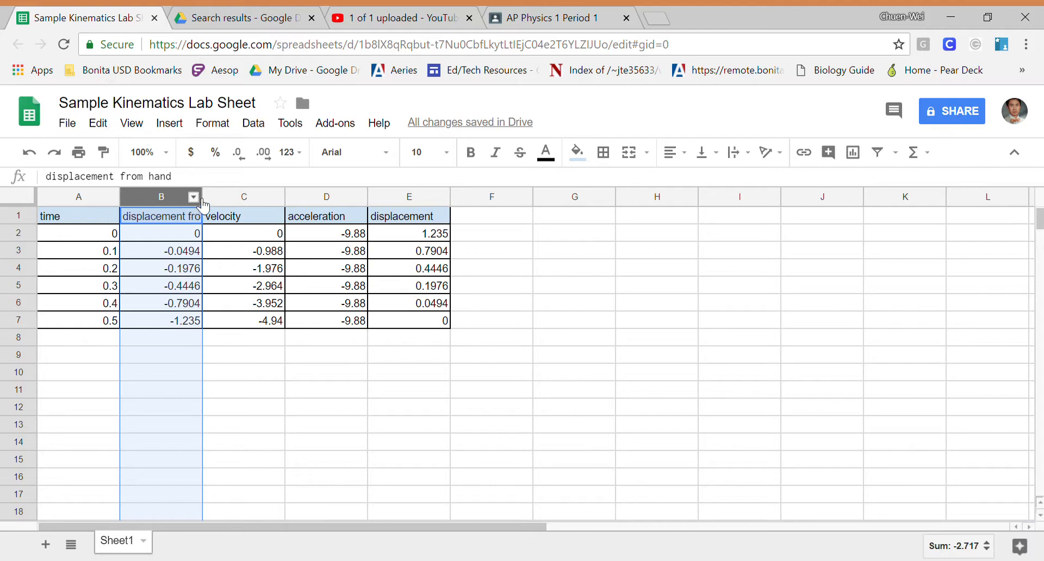
left_click(193, 197)
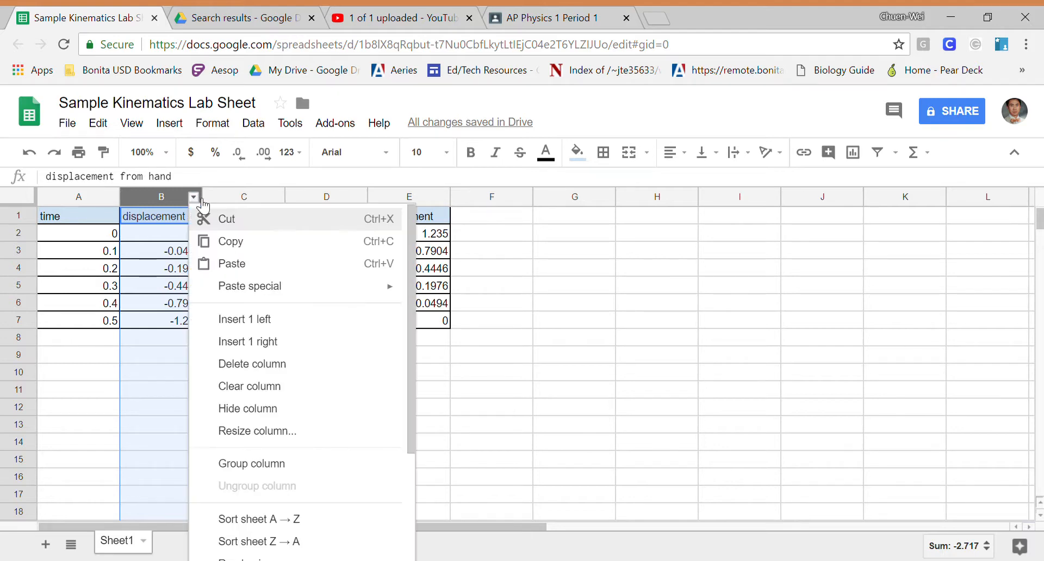
left_click(335, 419)
left_click(549, 390)
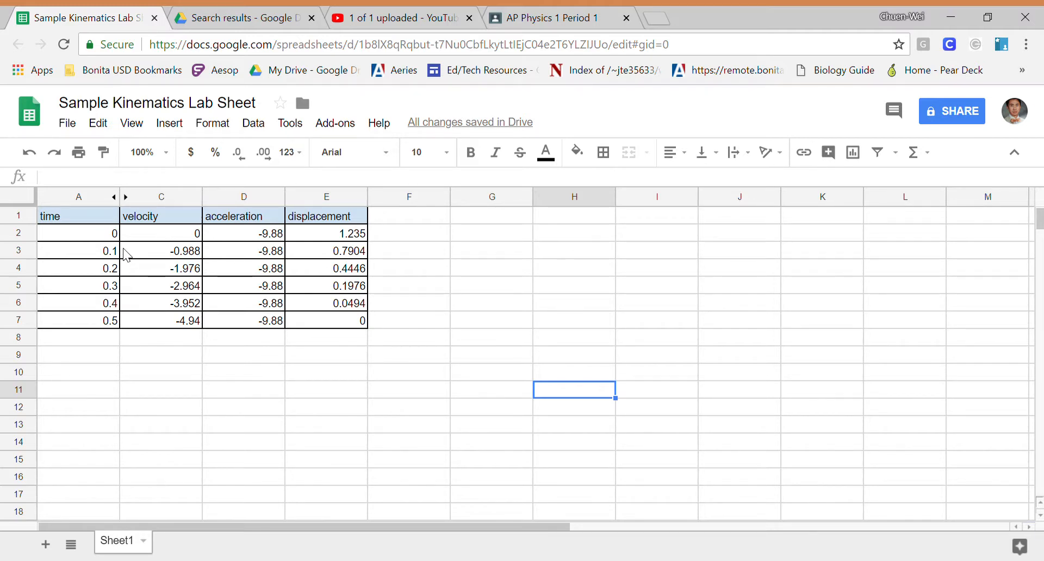
- Select the time and velocity data A1:C7 and insert a chart from it
left_click(89, 218)
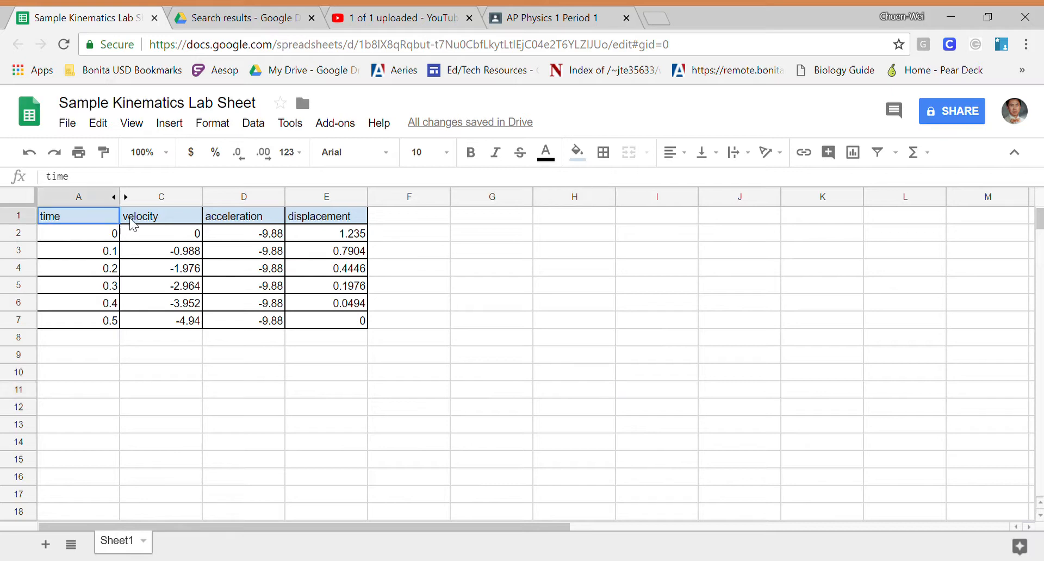
left_click_drag(130, 223, 183, 322)
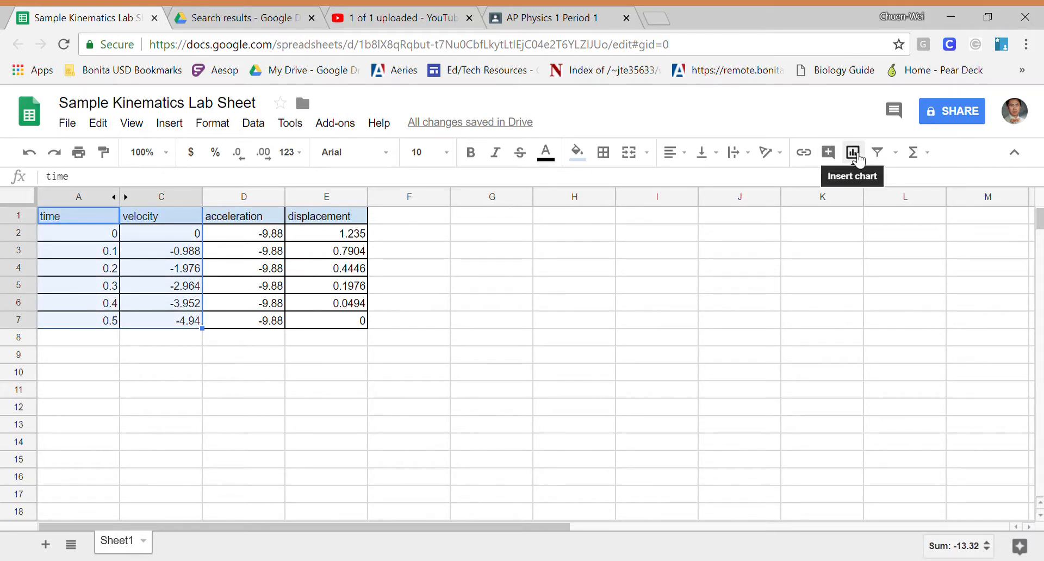
left_click(169, 123)
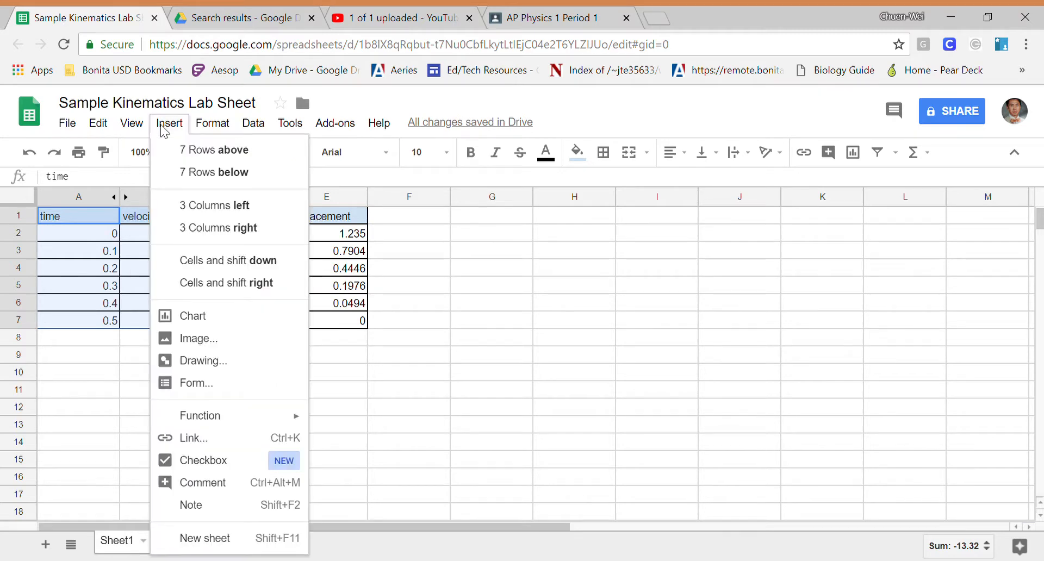
left_click(208, 317)
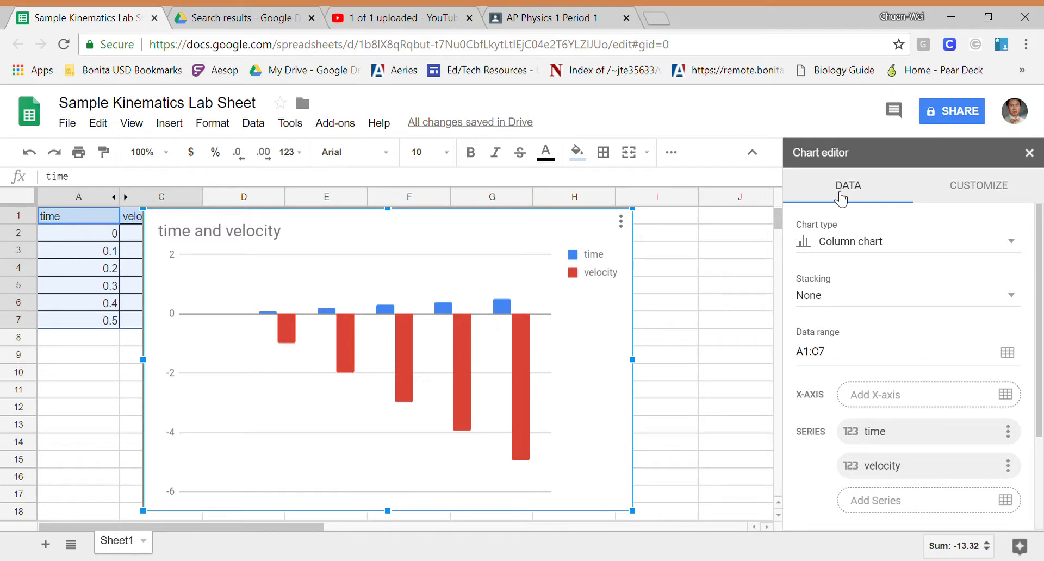
- Change the chart type to a line chart and remove the time series from the chart
left_click(960, 248)
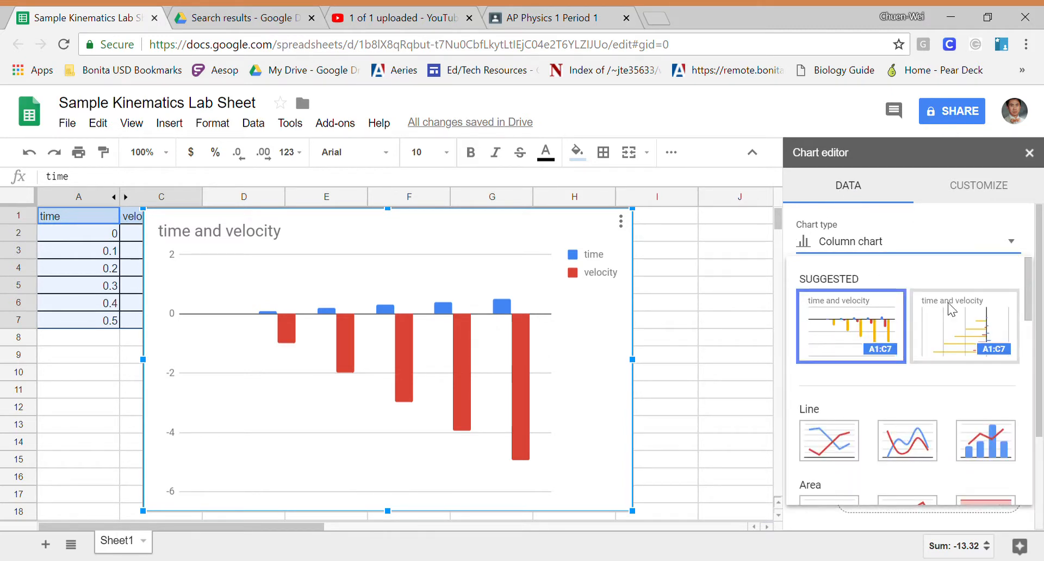
scroll(960, 305, "down", 3)
left_click(831, 365)
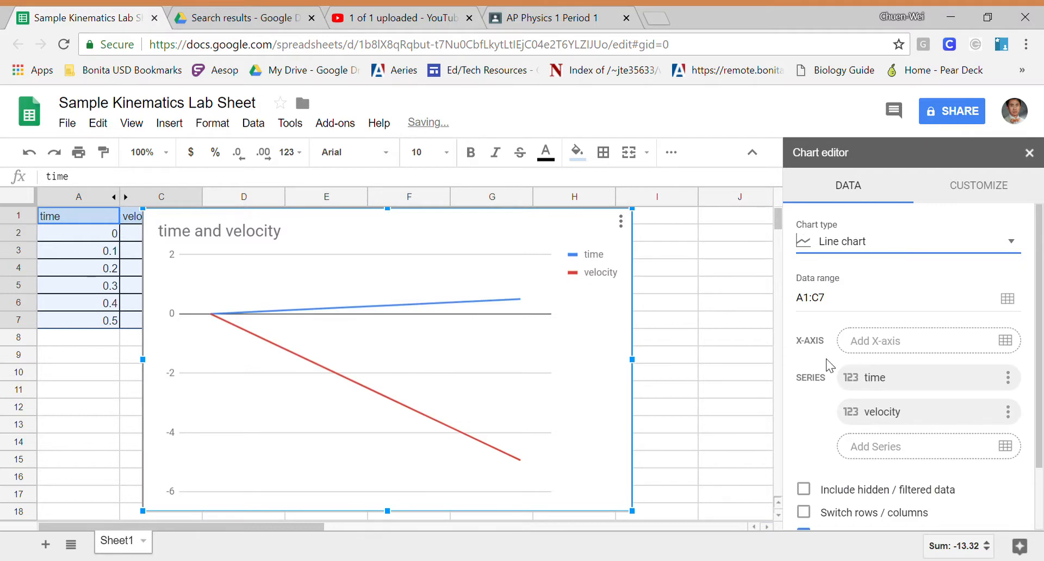
left_click(1008, 377)
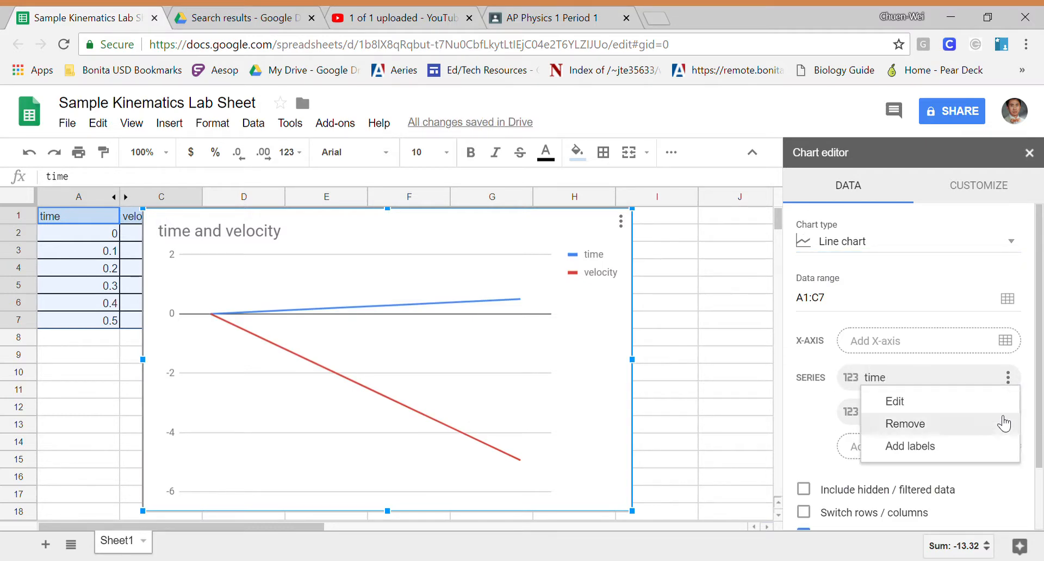
left_click(1002, 425)
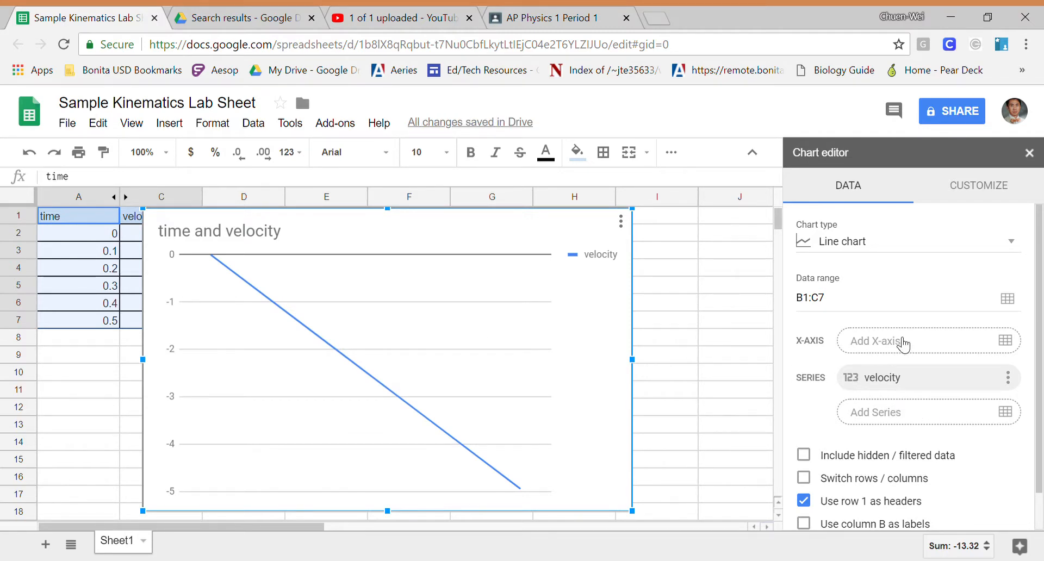
- Set the chart's X-axis to the time values in range A2:A7
left_click(904, 344)
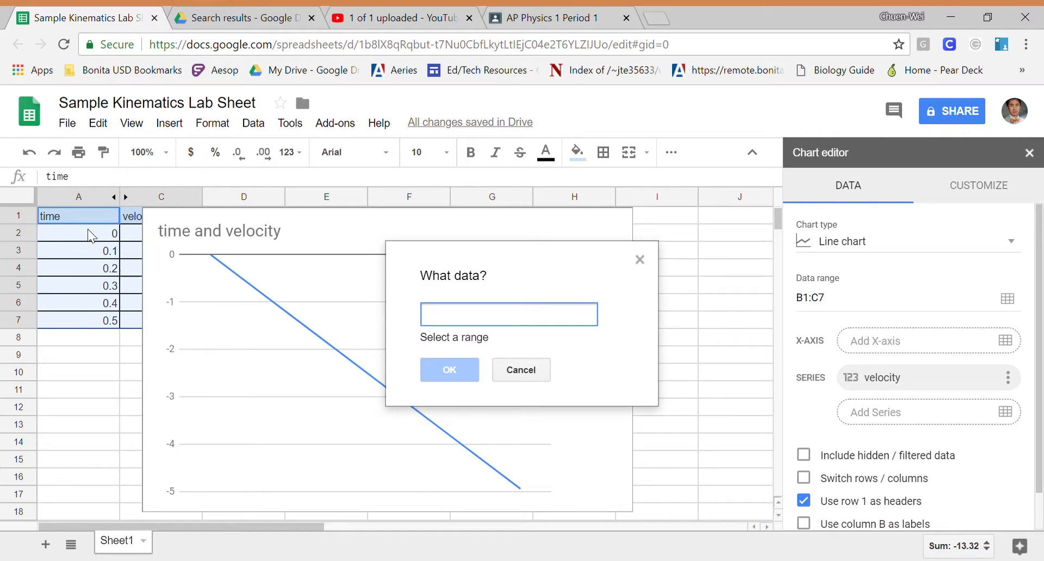
left_click_drag(87, 230, 108, 328)
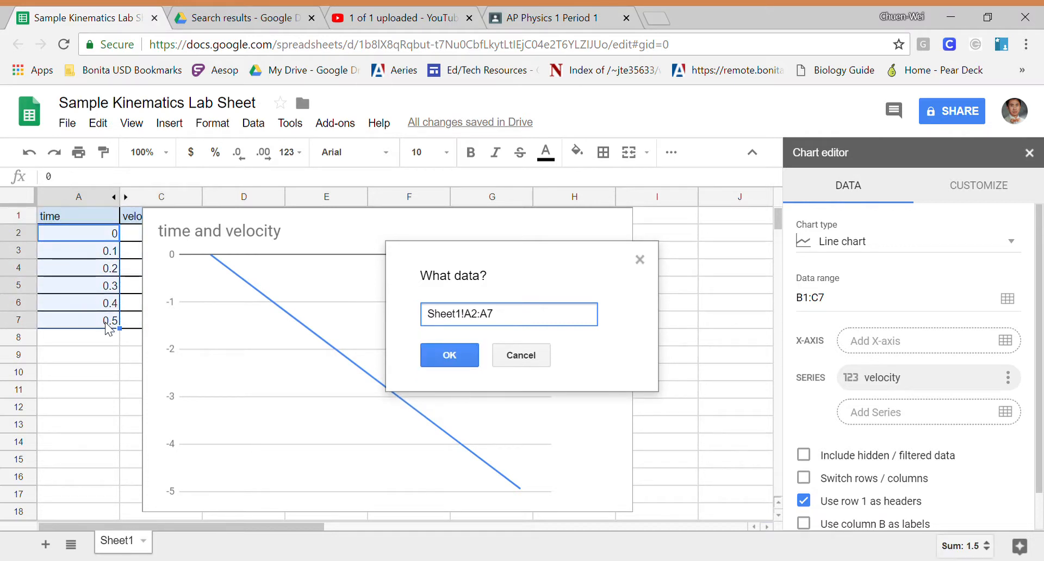
triple_click(509, 321)
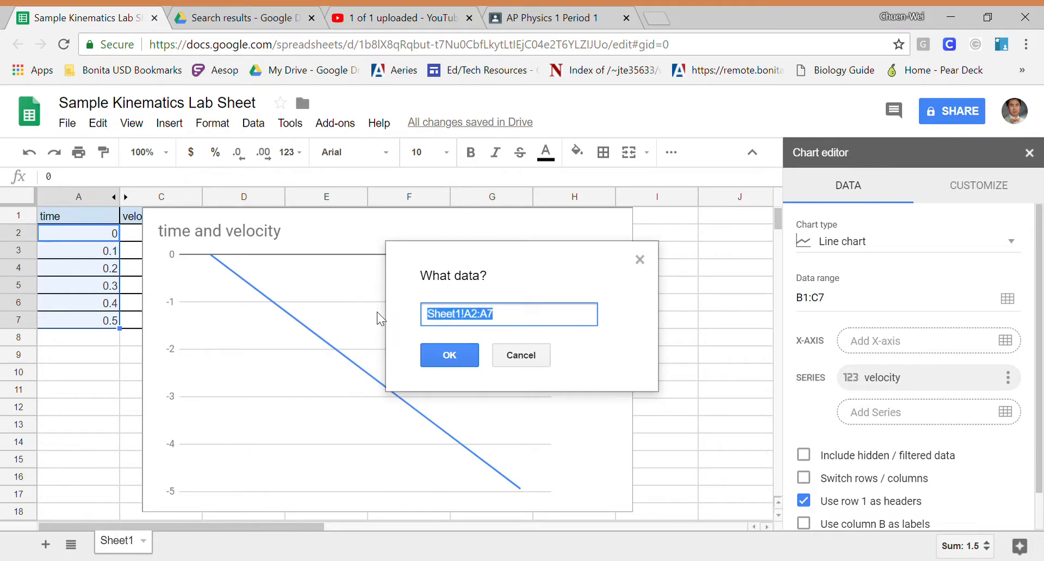
key("BackSpace")
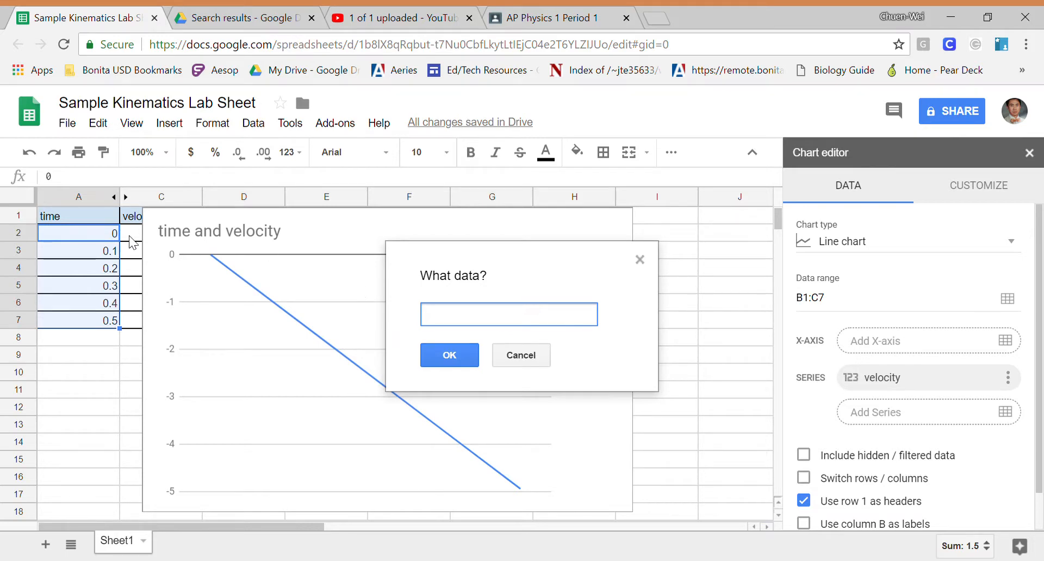
left_click(75, 231)
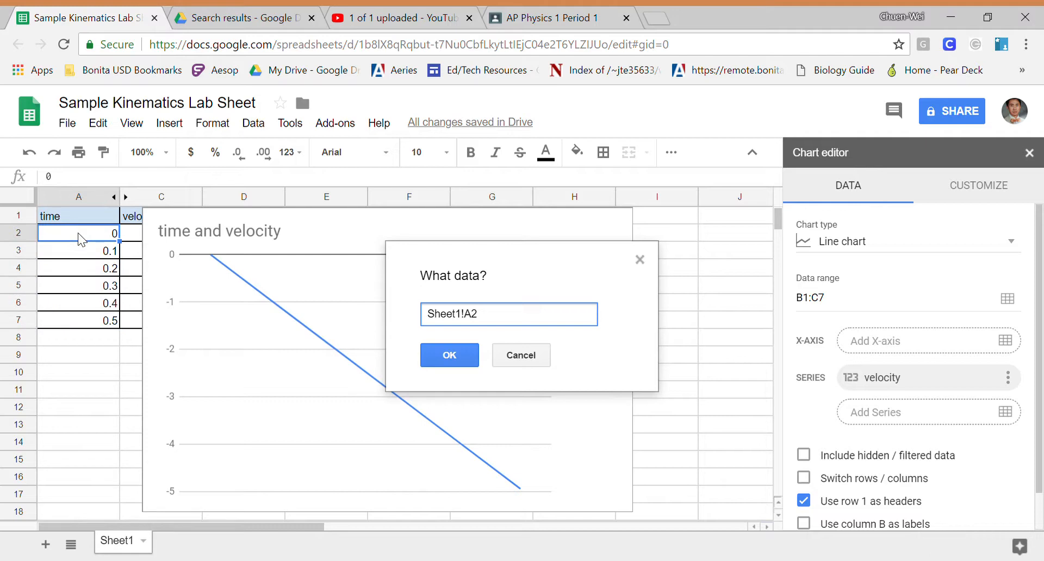
left_click(97, 322)
left_click_drag(512, 323, 372, 315)
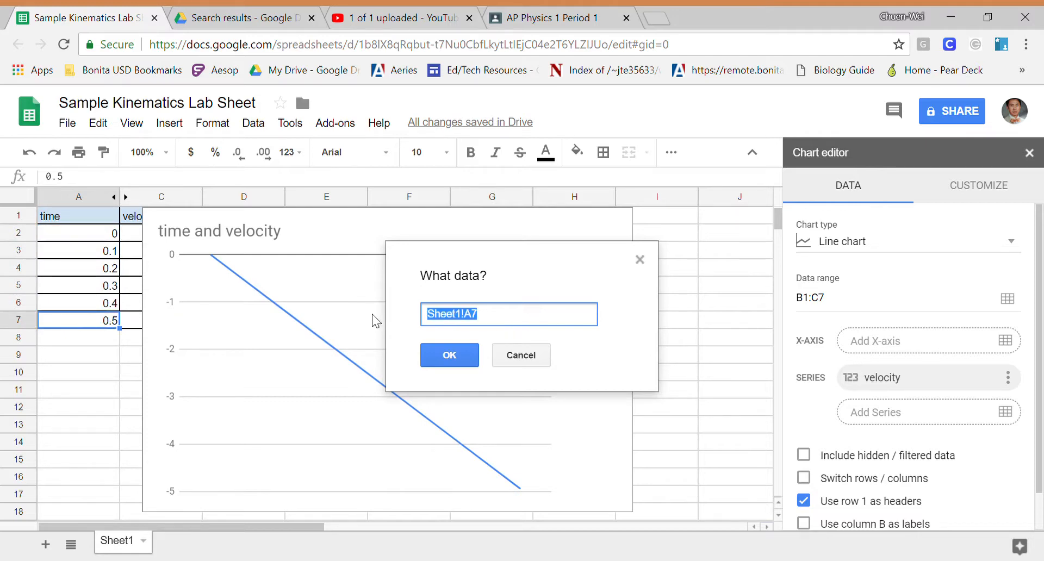
type("A2:")
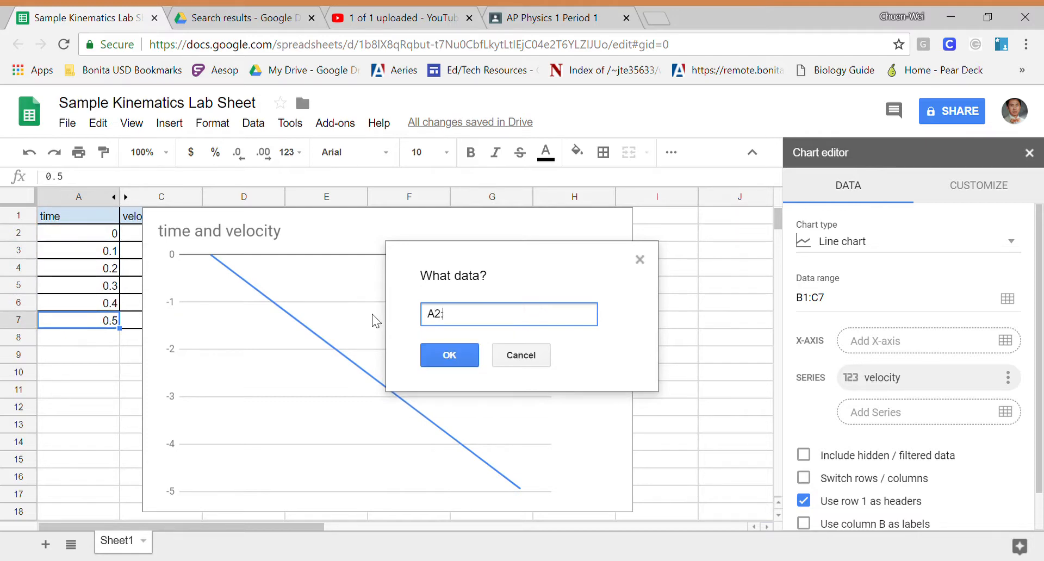
type("A7")
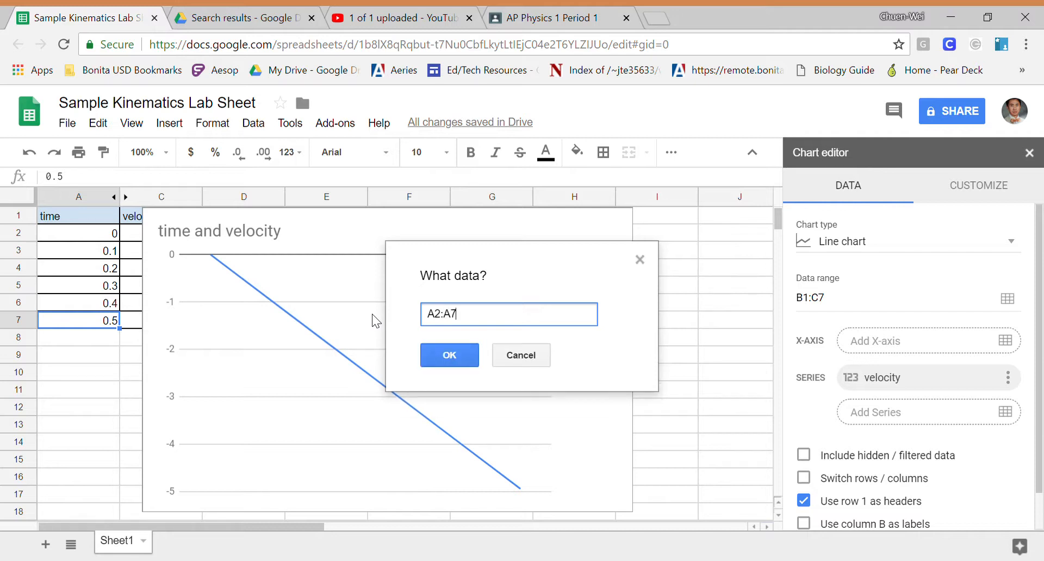
left_click(461, 357)
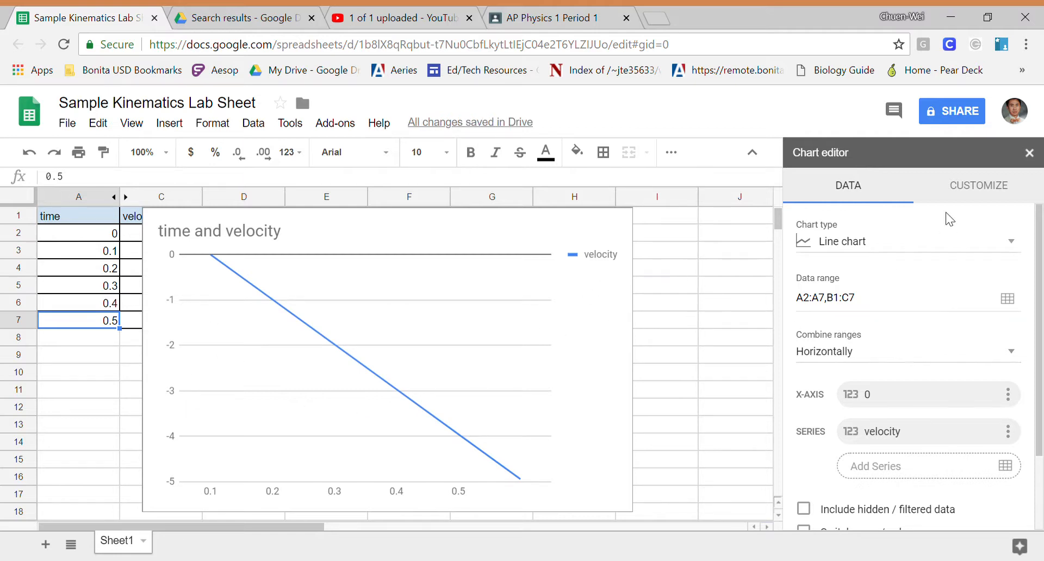
- Set the chart's horizontal axis title to "time (s)"
left_click(997, 189)
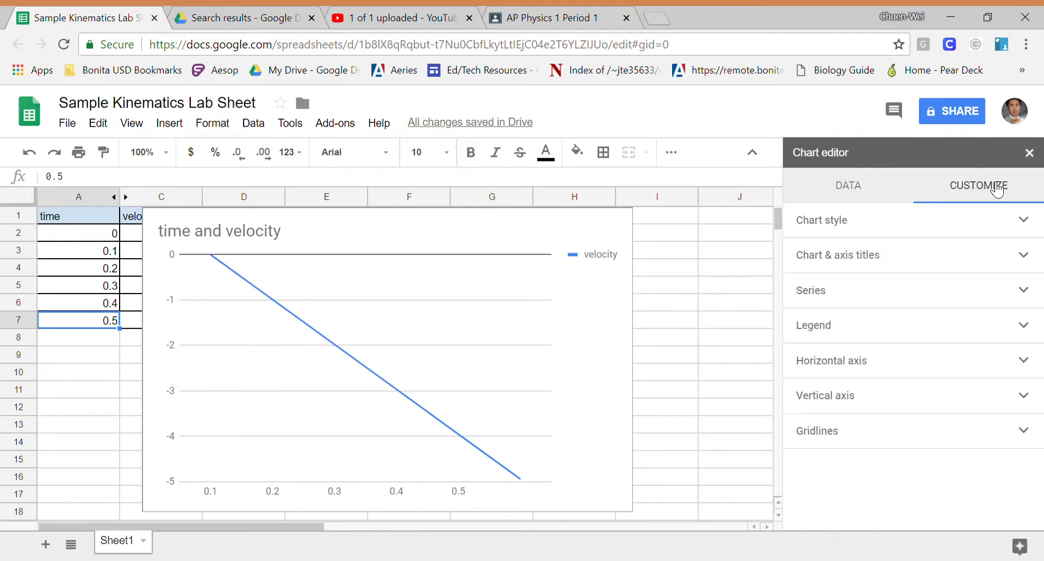
left_click(983, 253)
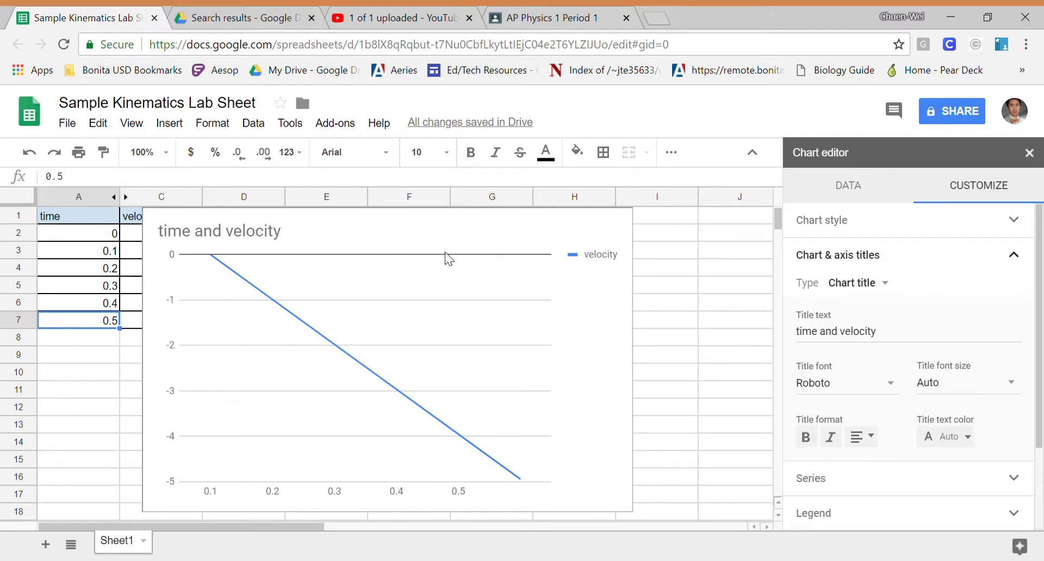
left_click(886, 285)
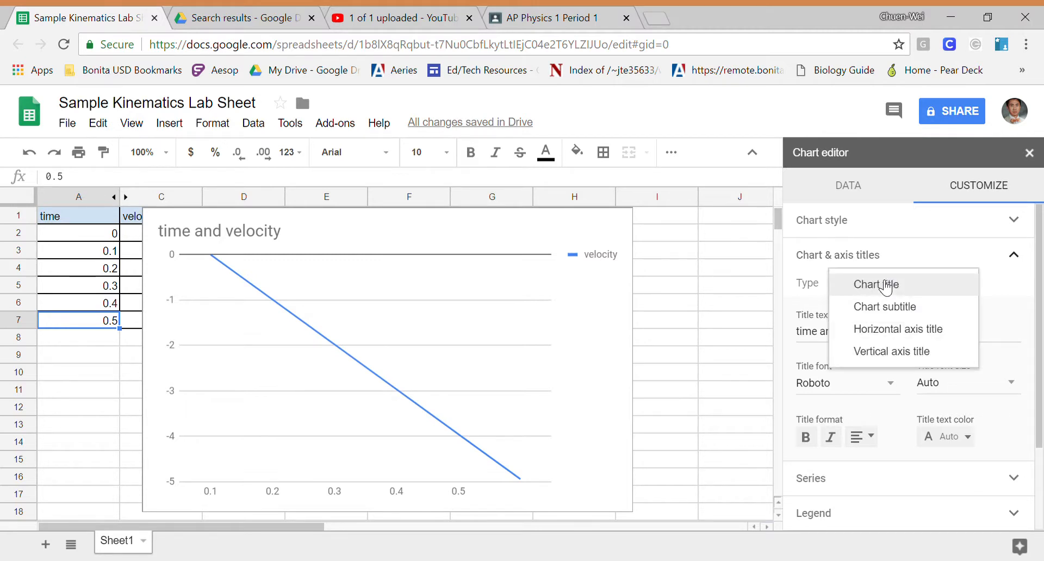
left_click(918, 329)
left_click(929, 343)
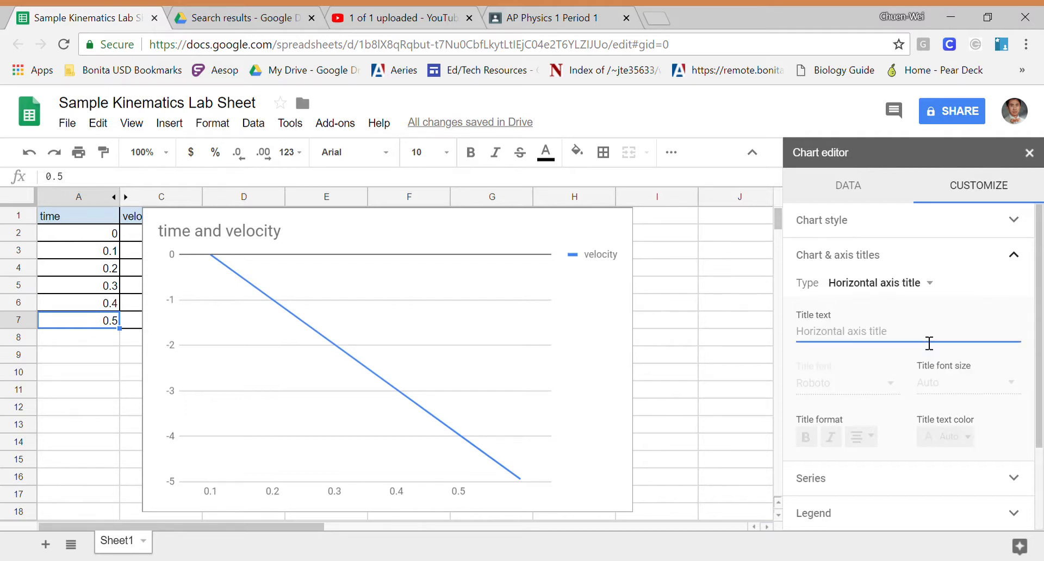
type("time (s")
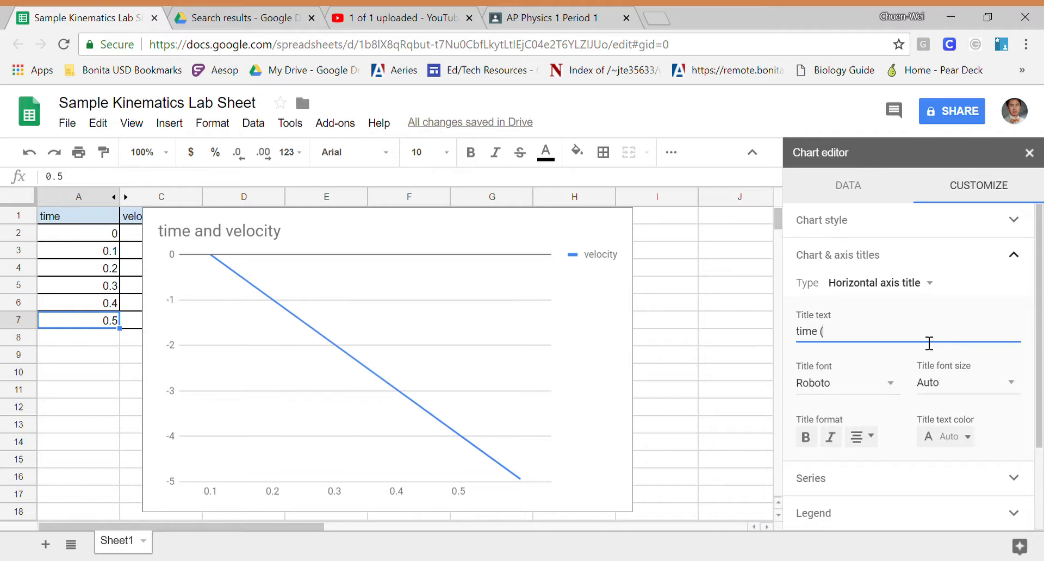
- Set the chart's vertical axis title to "velocity (m/s)"
left_click(929, 284)
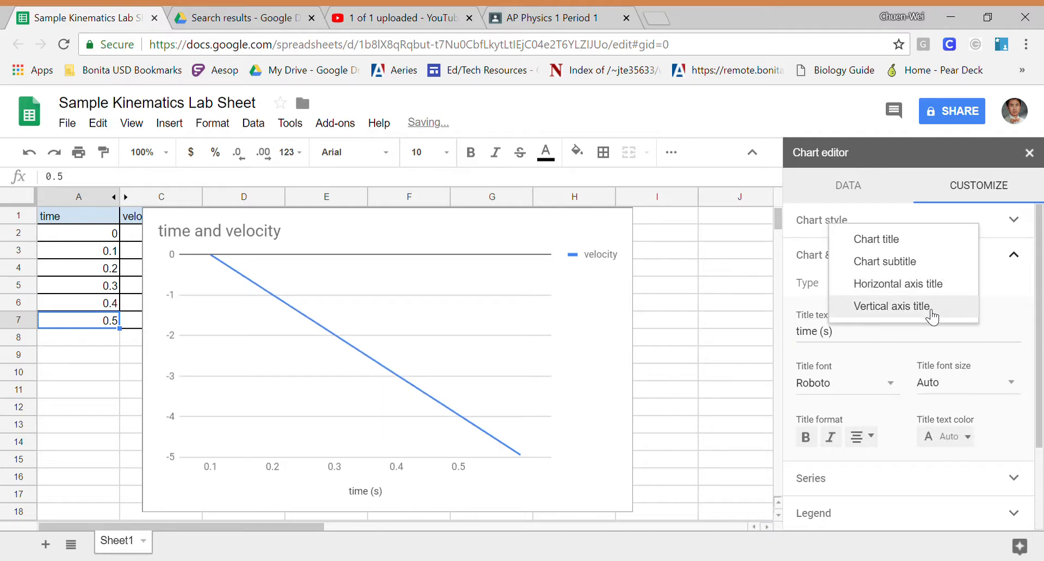
left_click(931, 308)
left_click(885, 335)
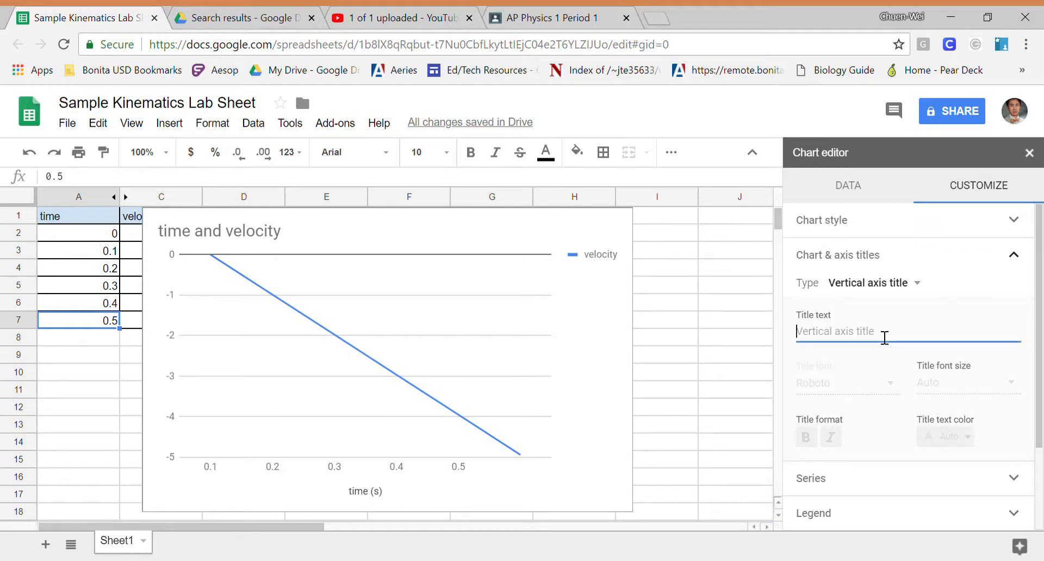
type("veloci")
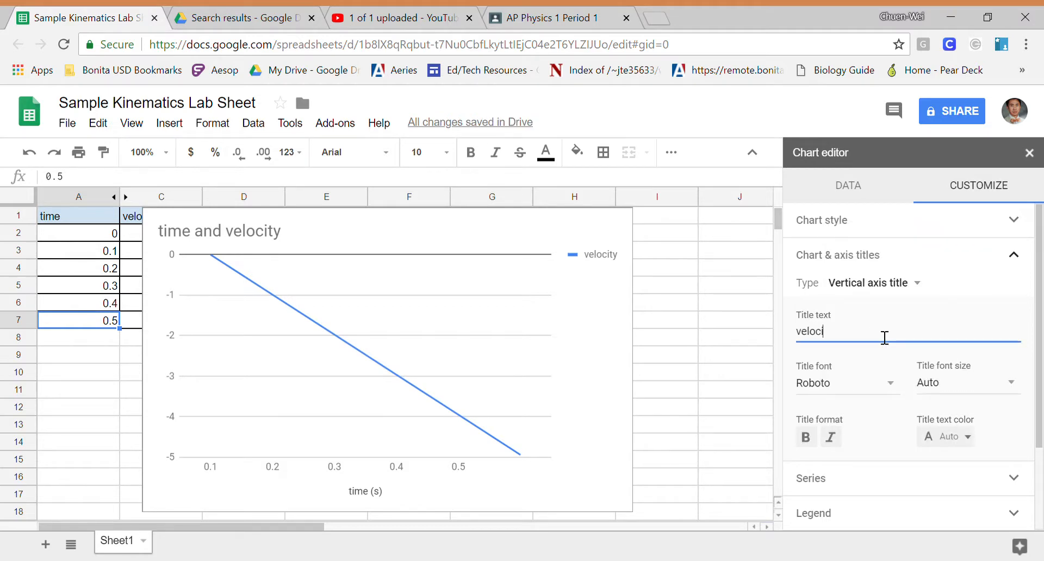
type("ty (")
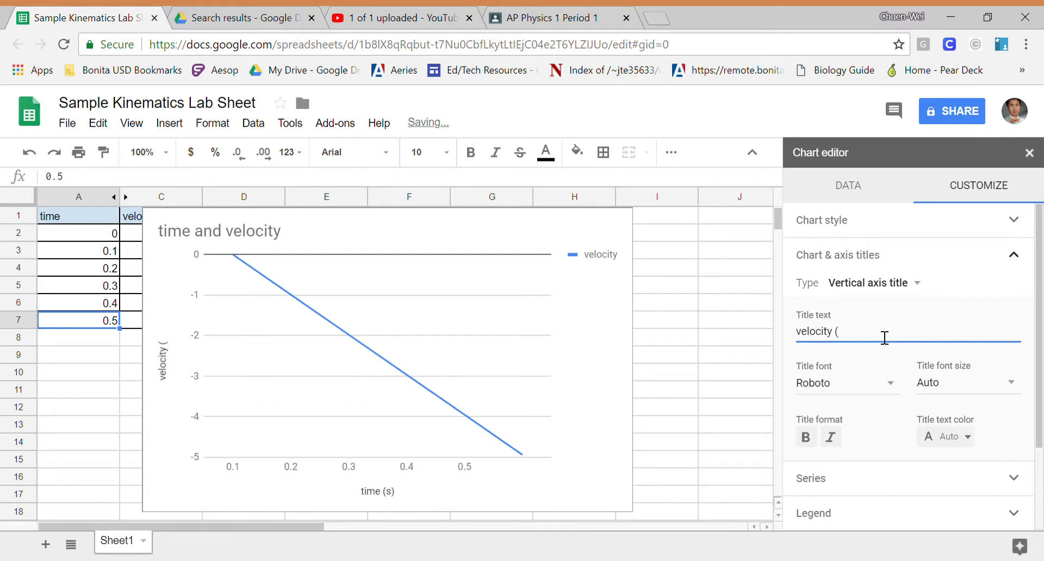
type("m/s)")
- Set the legend position to None and close the chart editor
scroll(974, 303, "down", 2)
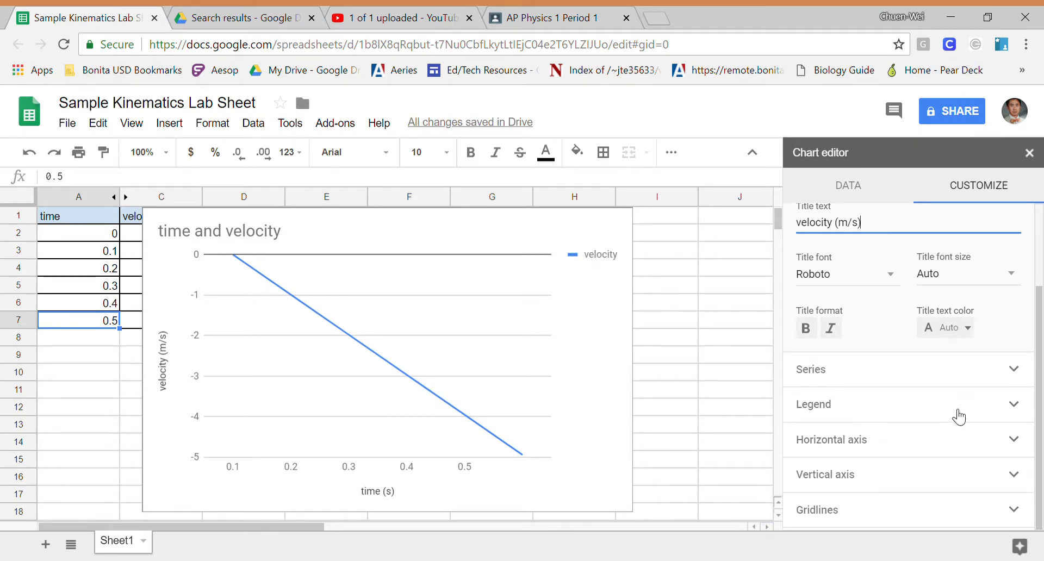
left_click(1006, 403)
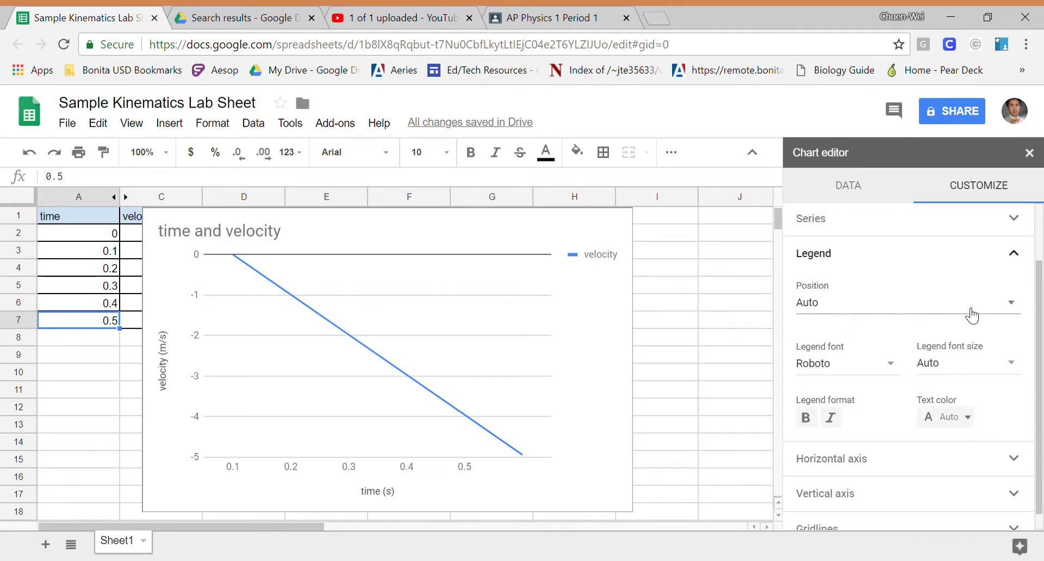
left_click(992, 306)
left_click(895, 141)
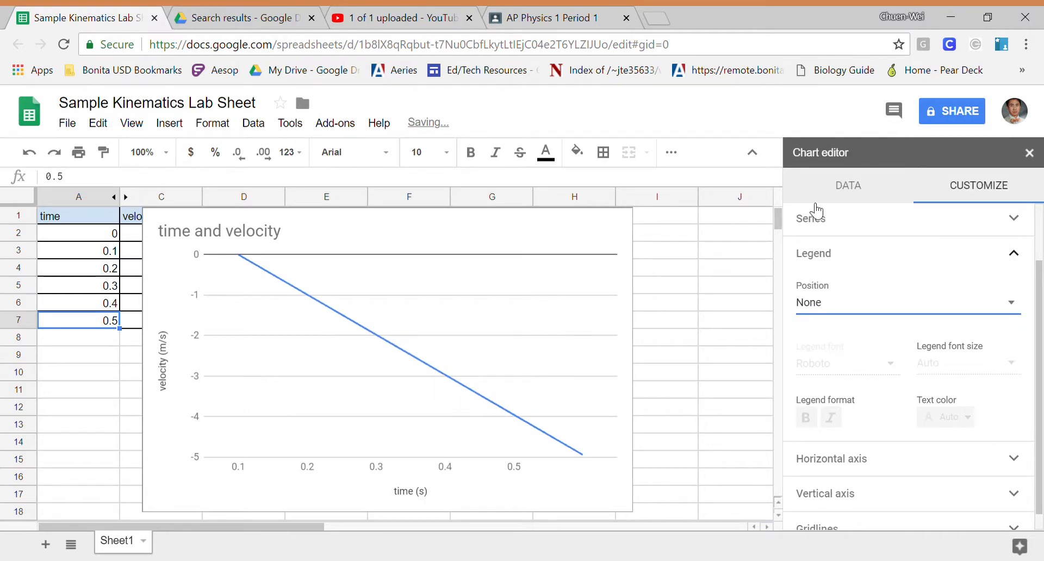
left_click(723, 342)
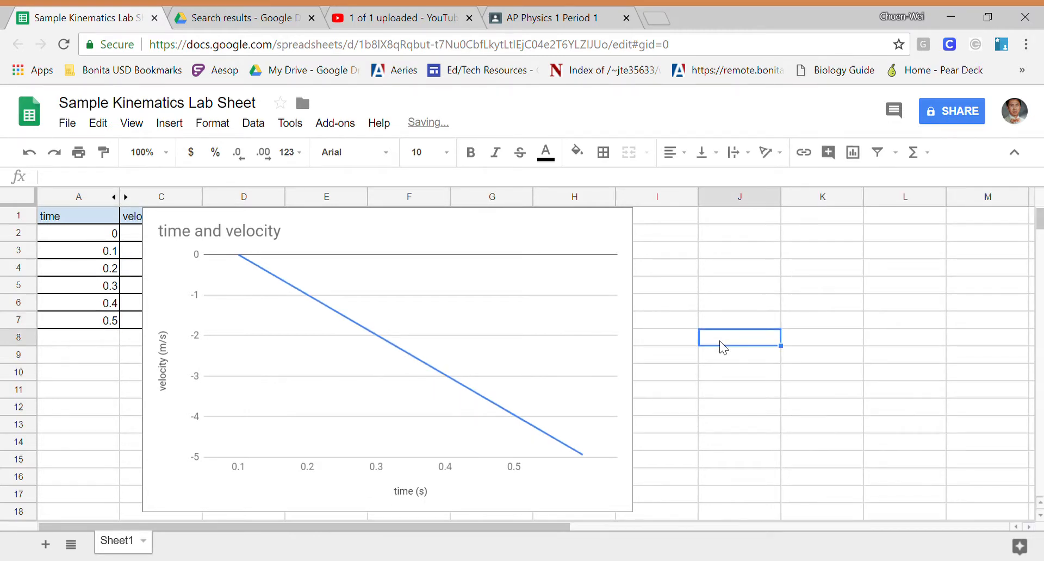
- Shrink the chart and move it beside the data table, spanning about columns F to H and rows 1 to 12
left_click(513, 238)
left_click_drag(632, 511, 437, 390)
left_click_drag(379, 233, 679, 249)
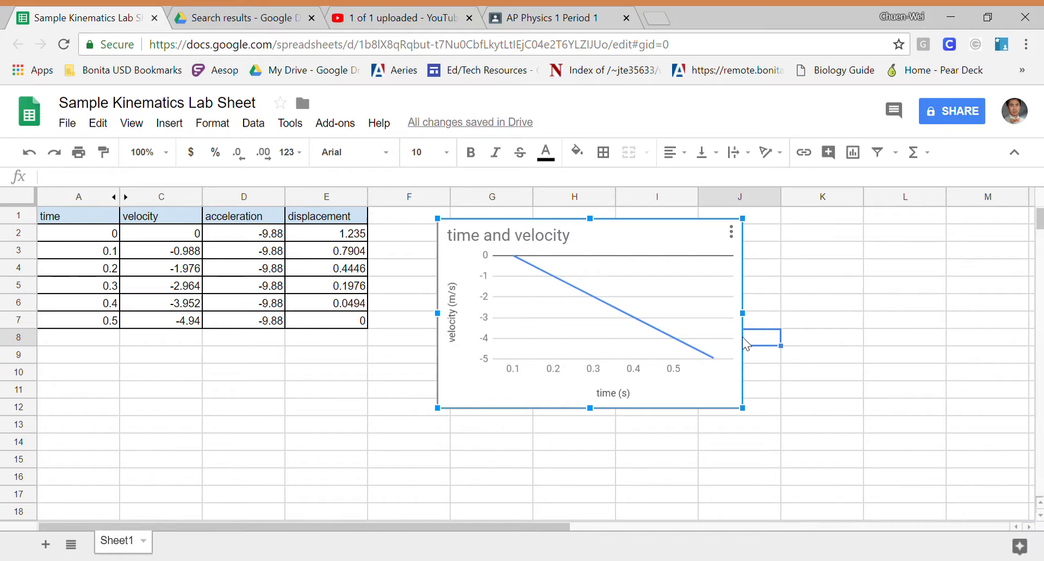
left_click(242, 395)
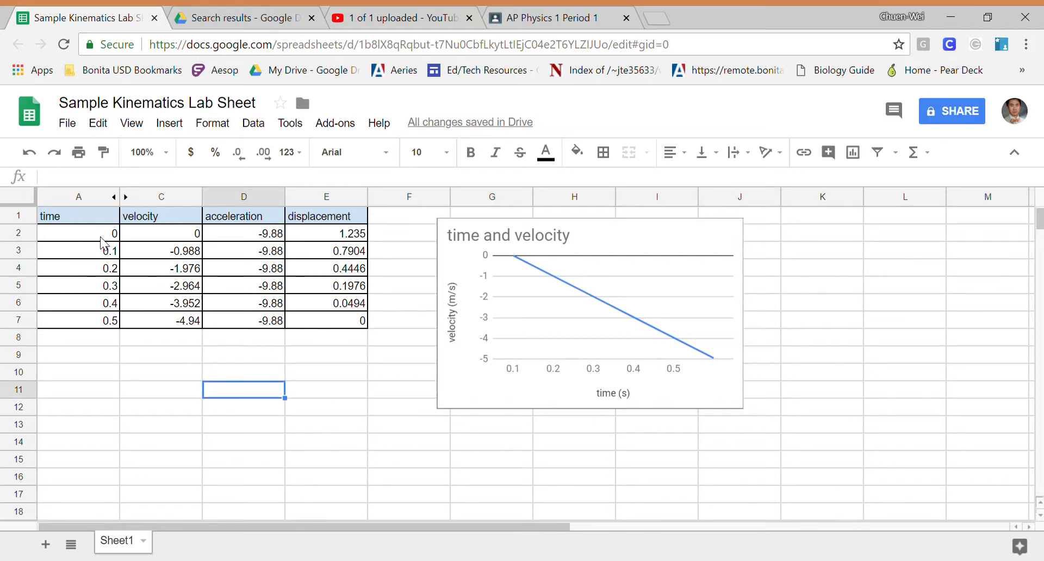
- Select the time and displacement data in A1:A7 and E1:E7 and insert a chart from them
left_click_drag(108, 217, 101, 325)
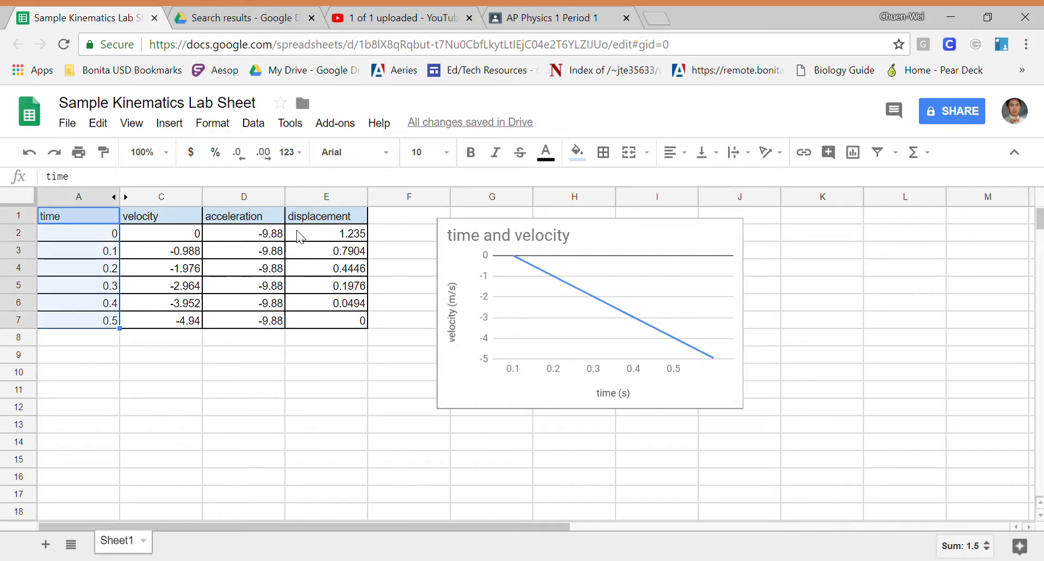
left_click_drag(324, 216, 334, 325)
left_click(359, 399)
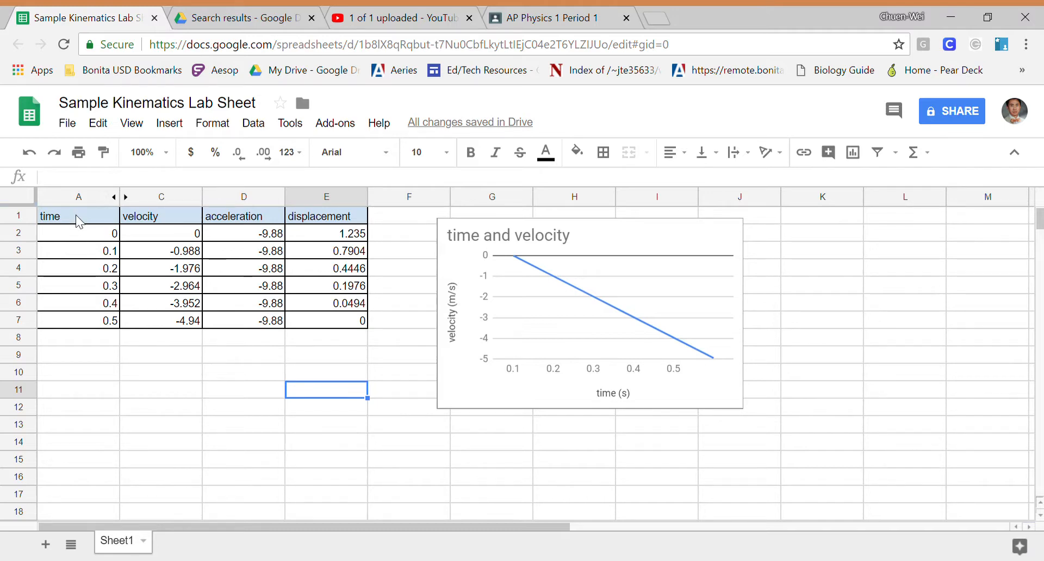
left_click_drag(77, 214, 88, 319)
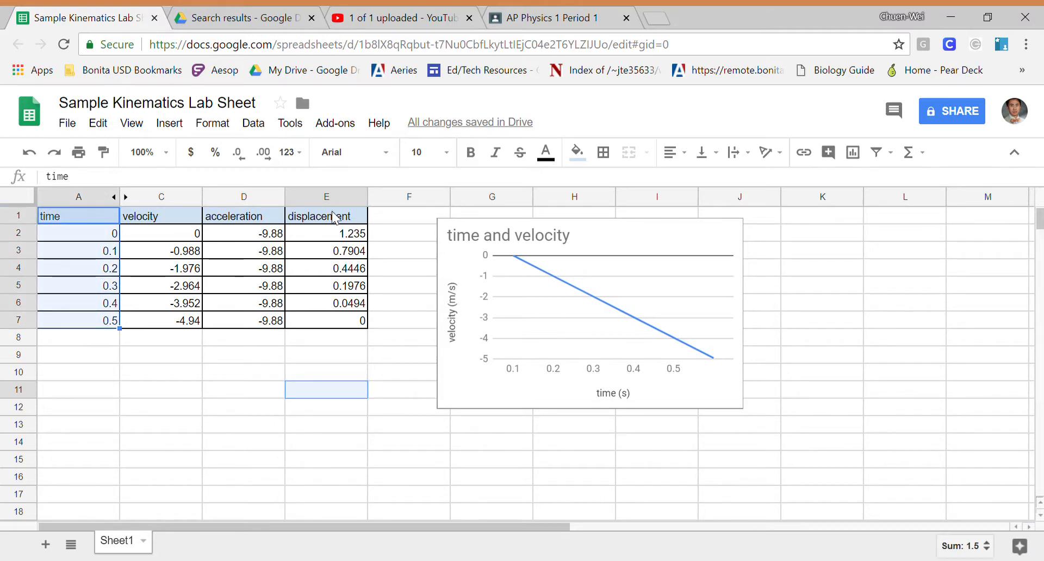
left_click_drag(333, 216, 335, 321)
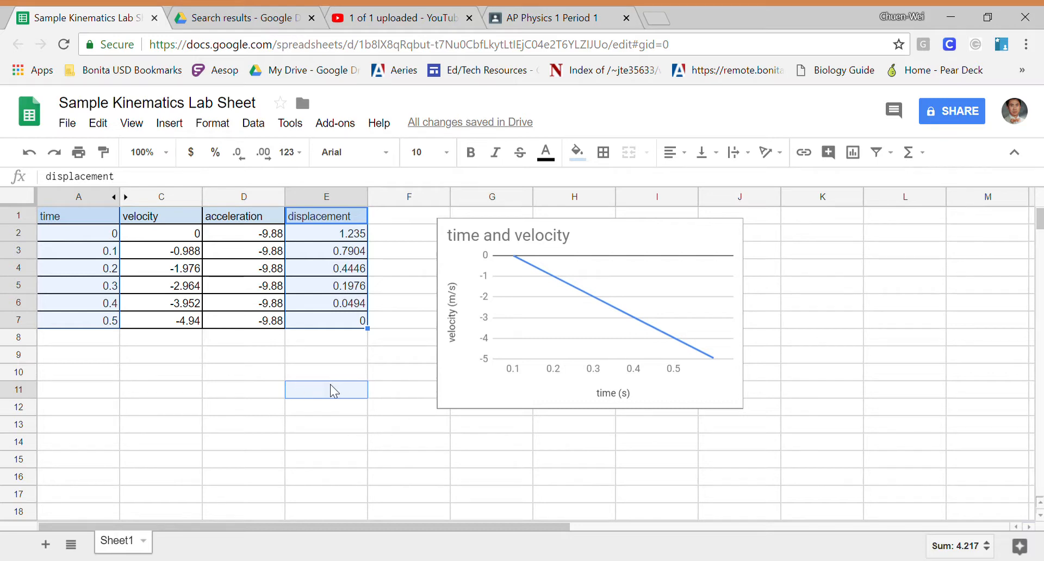
left_click(379, 367)
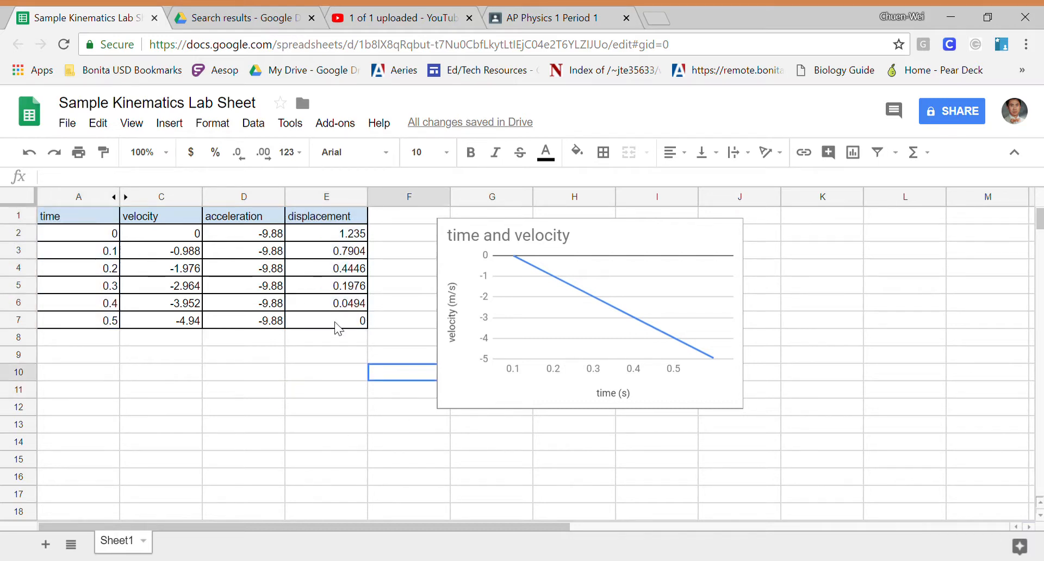
left_click(344, 216)
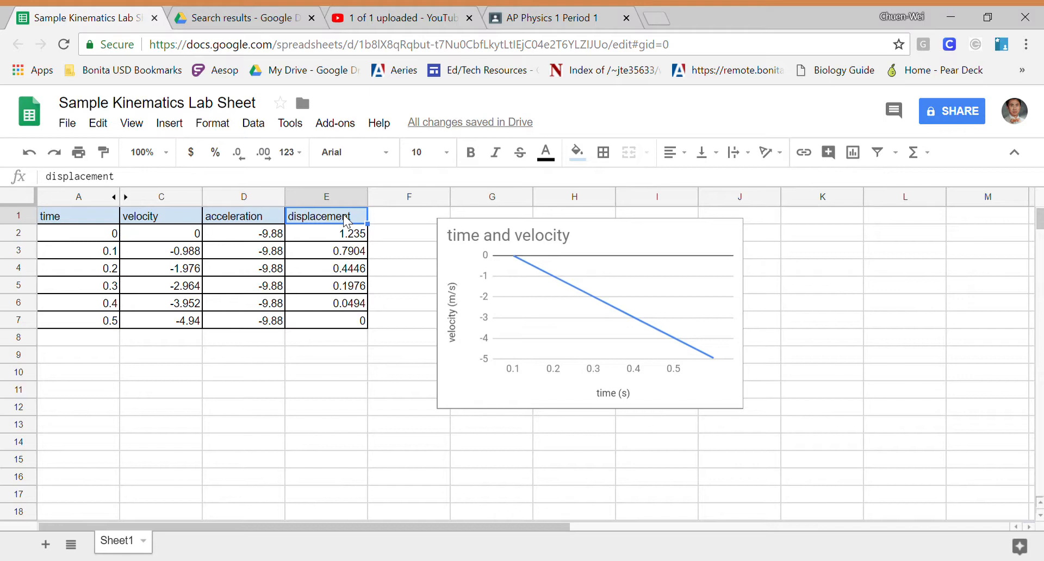
left_click_drag(344, 218, 361, 324)
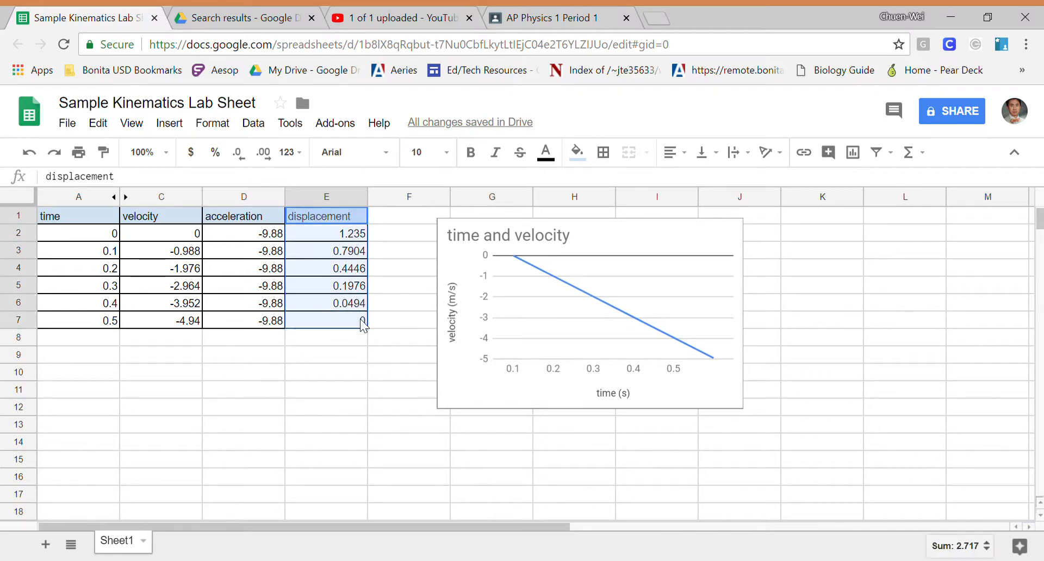
left_click_drag(105, 222, 103, 321)
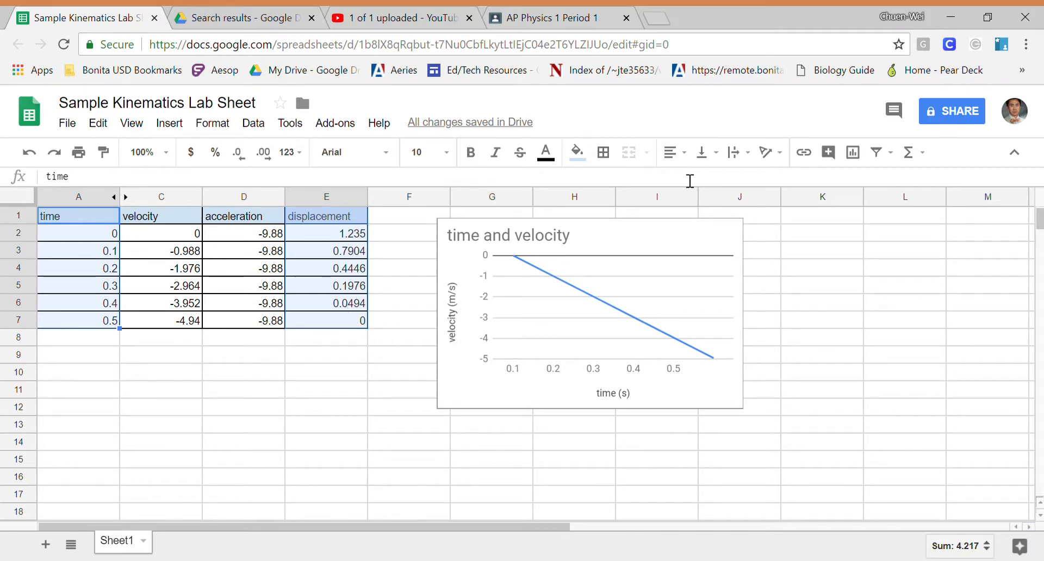
left_click(856, 158)
scroll(897, 261, "up", 2)
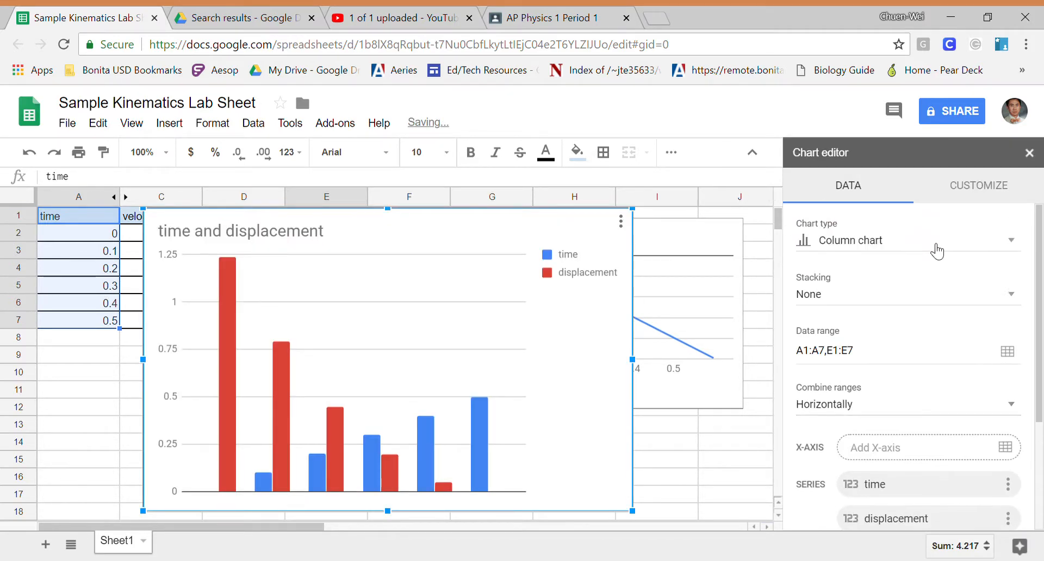
- Change the new chart's type to a smooth line chart
left_click(1007, 244)
scroll(827, 401, "down", 3)
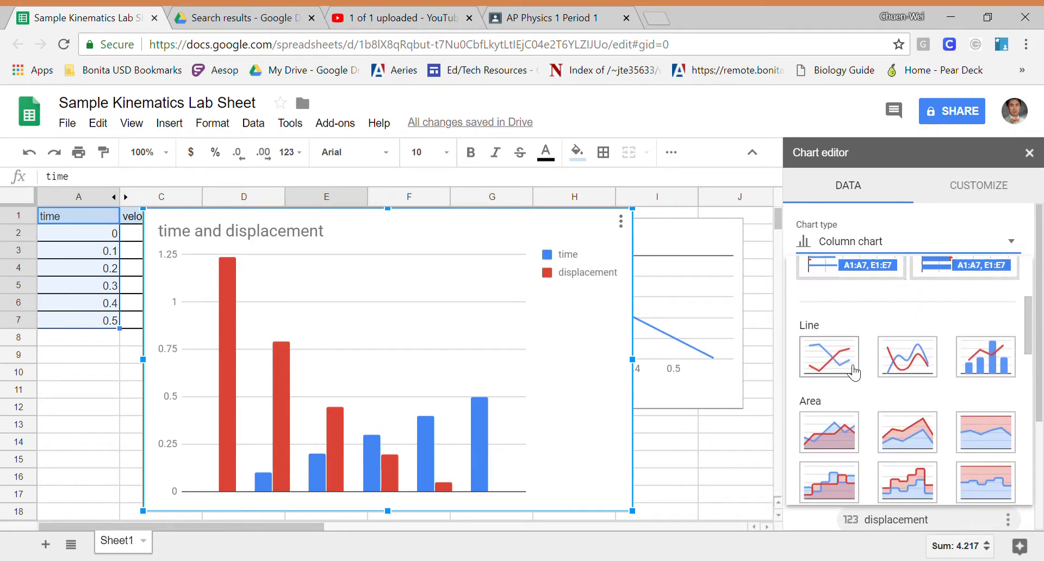
left_click(856, 362)
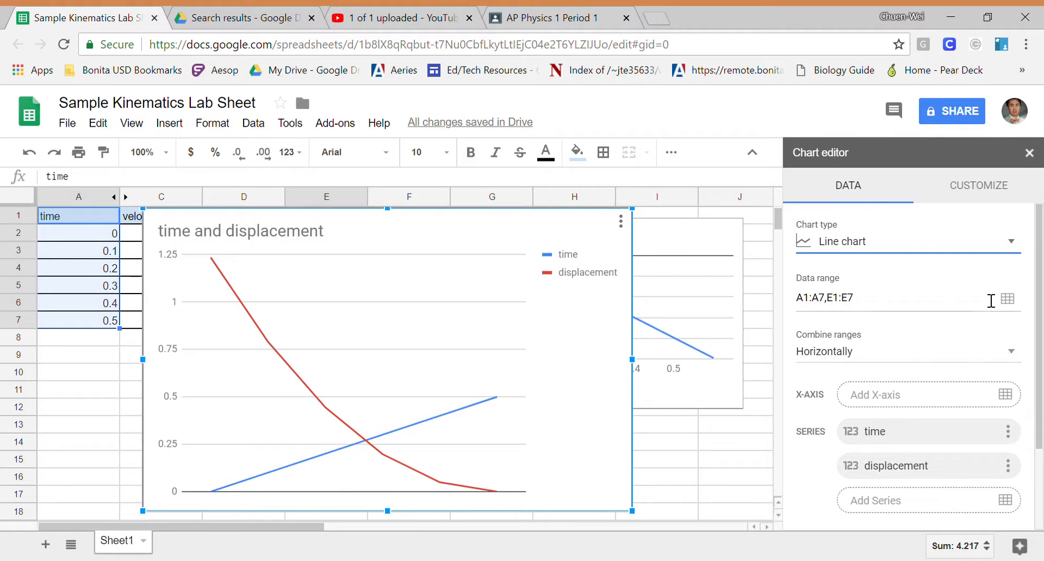
left_click(1009, 241)
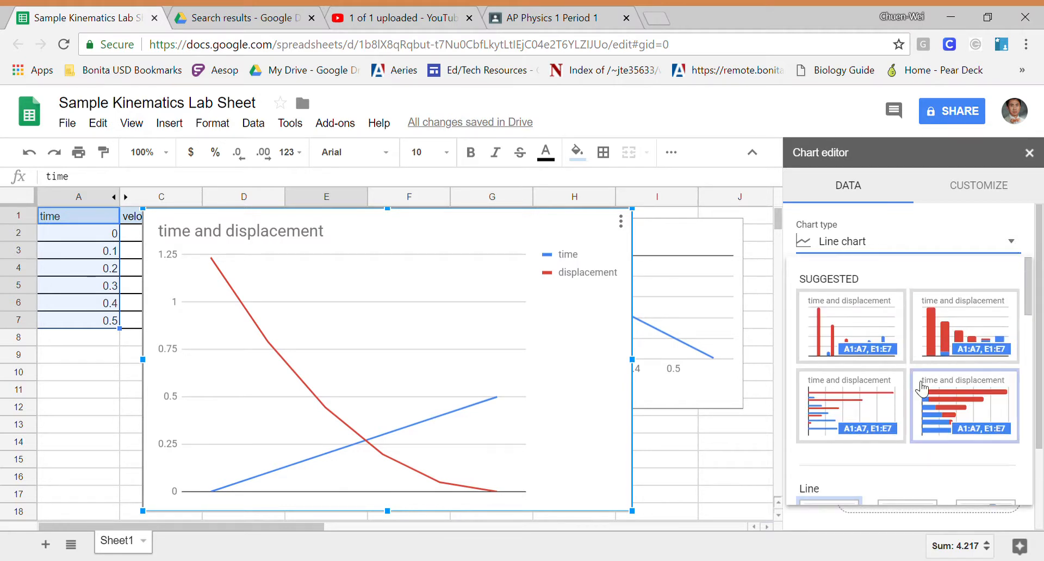
scroll(919, 395, "down", 5)
left_click(912, 359)
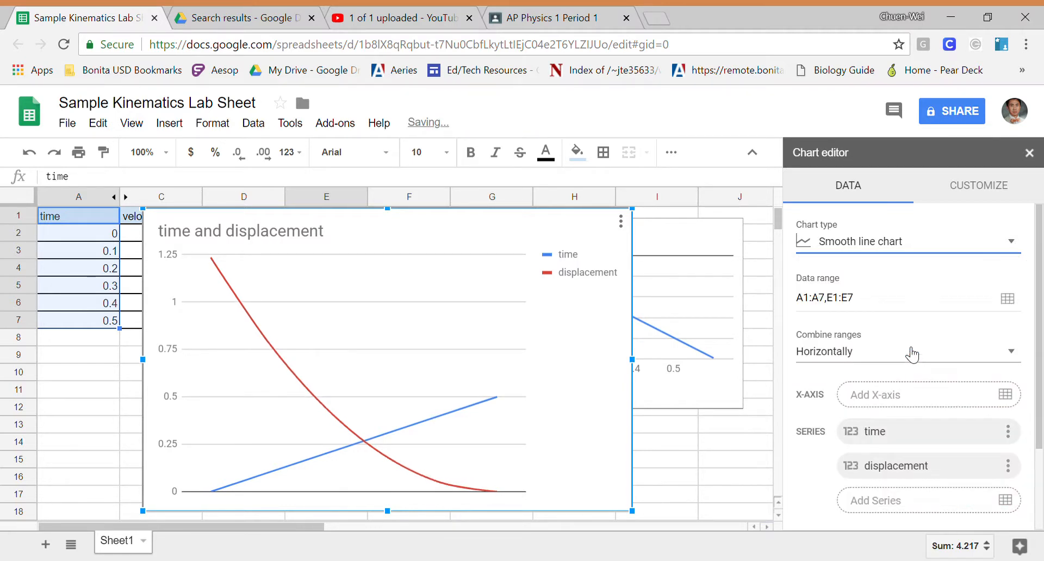
- Set the chart's X-axis to the range A2:A7 and remove the time series
scroll(932, 413, "down", 3)
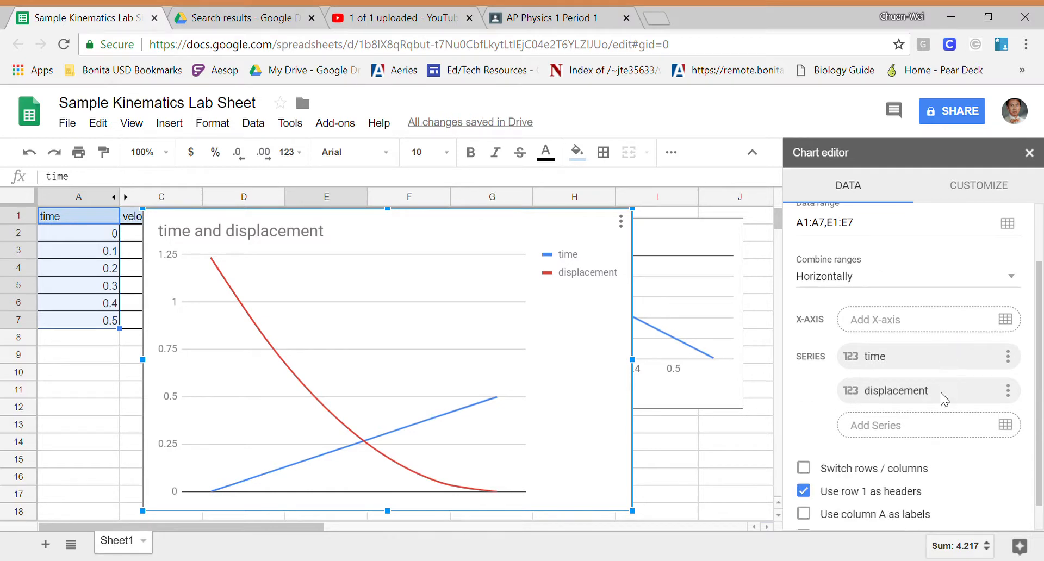
left_click(913, 315)
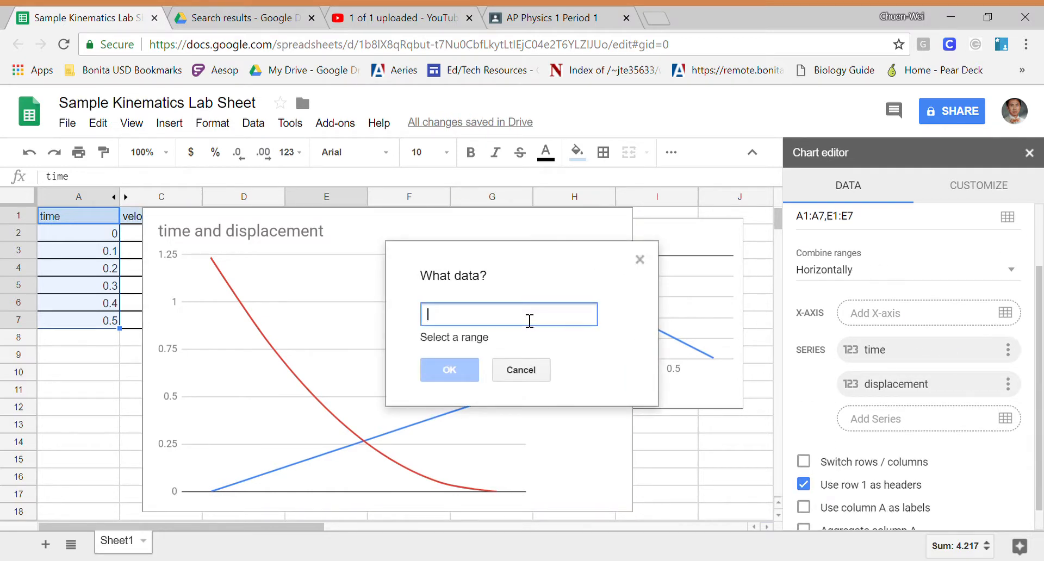
type("A2:")
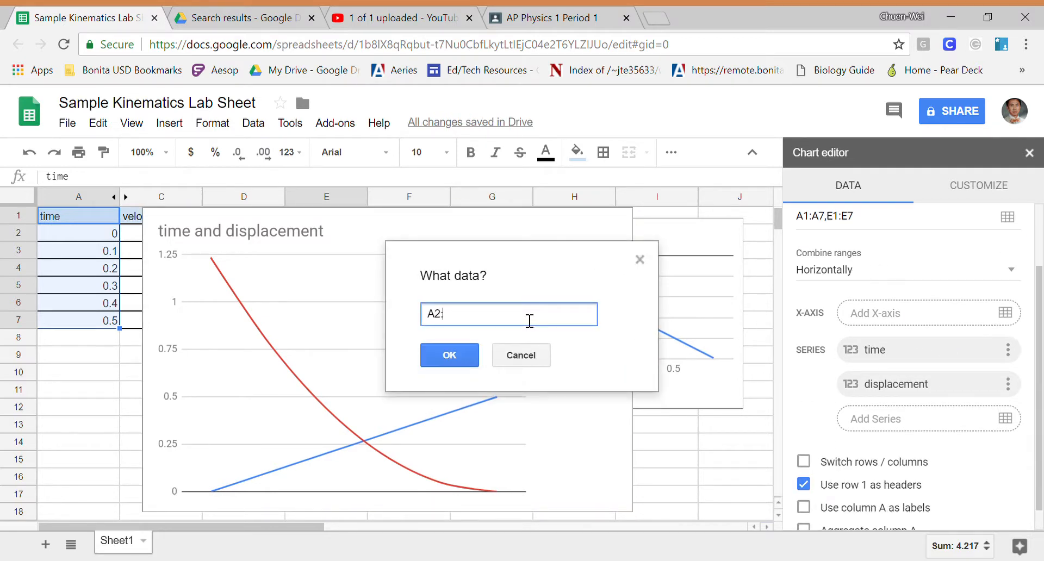
type("A&")
key("BackSpace")
type("7")
left_click(446, 356)
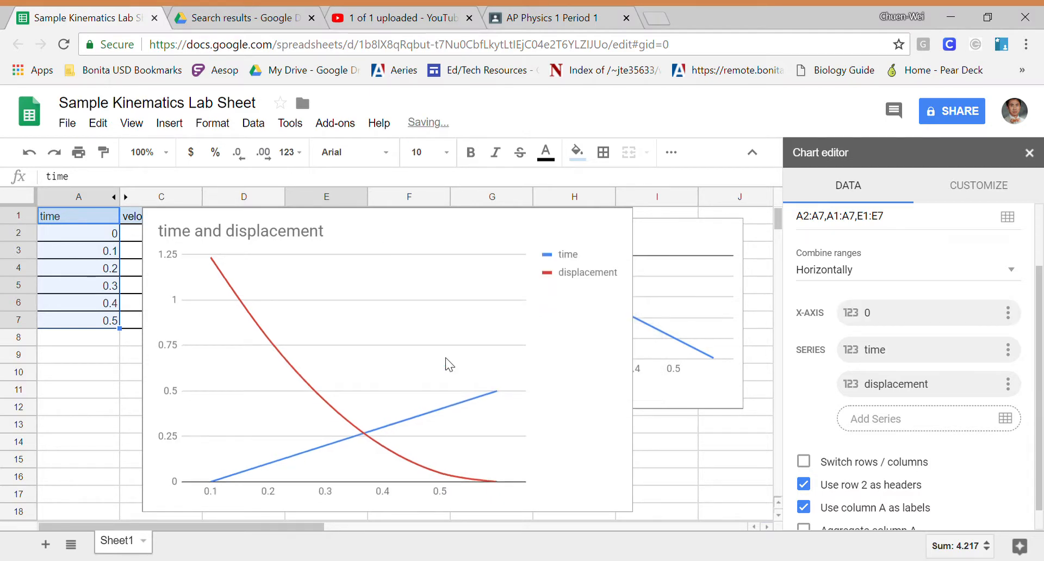
left_click(1008, 351)
left_click(996, 397)
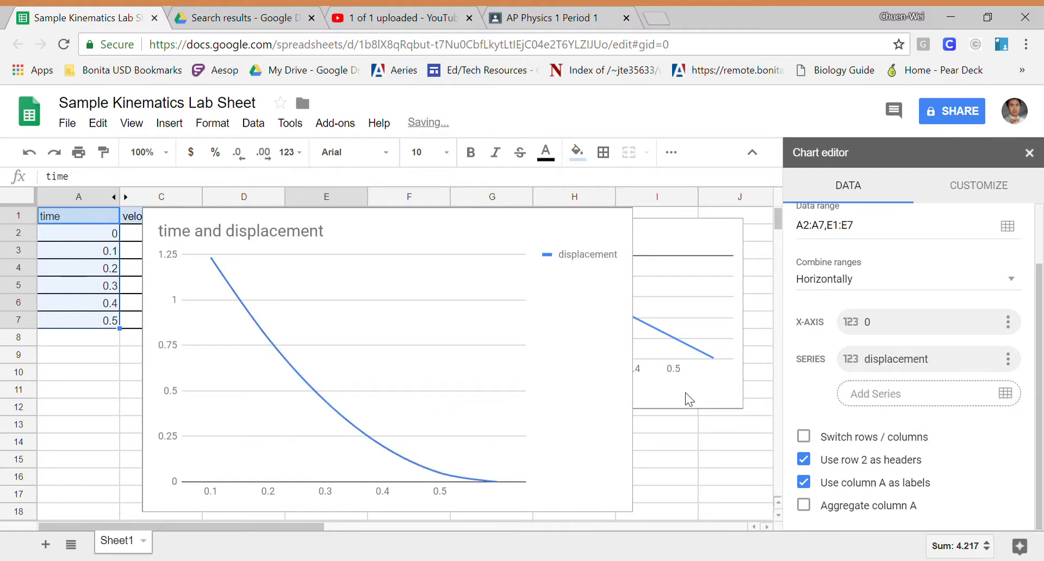
- Change the displacement line's colour to orange
left_click(339, 414)
left_click(339, 414)
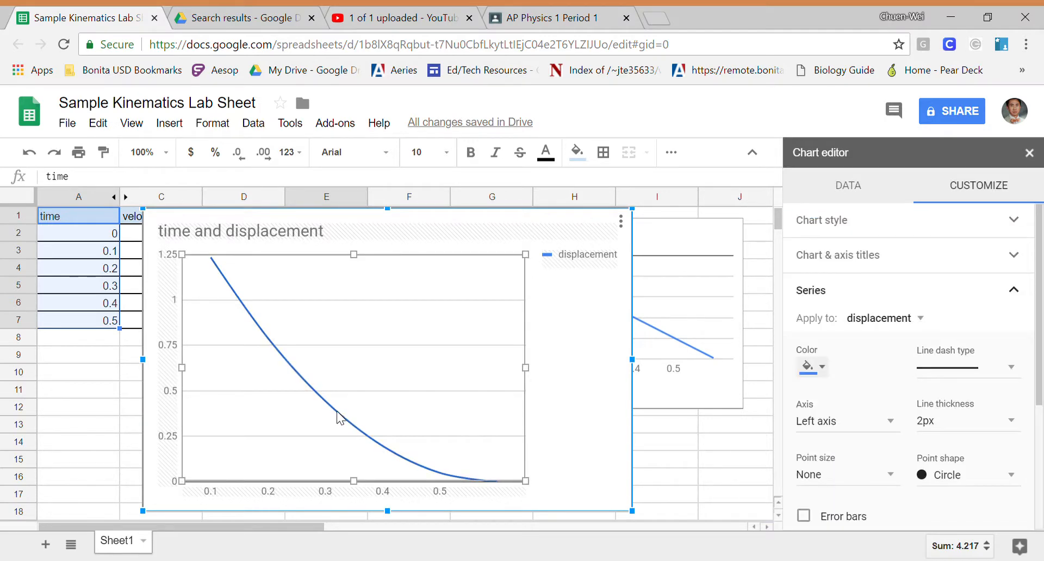
left_click(822, 368)
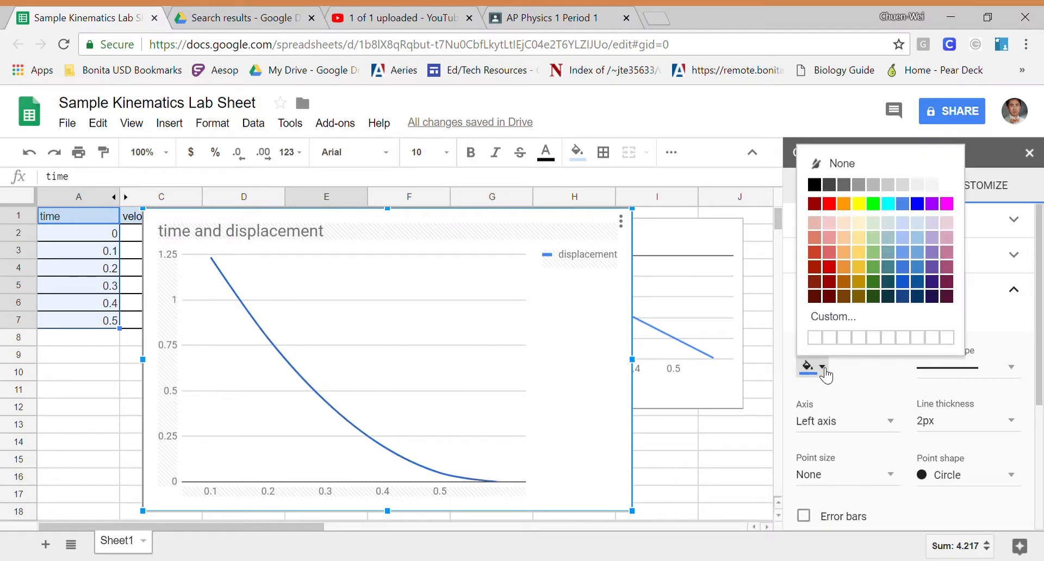
left_click(843, 268)
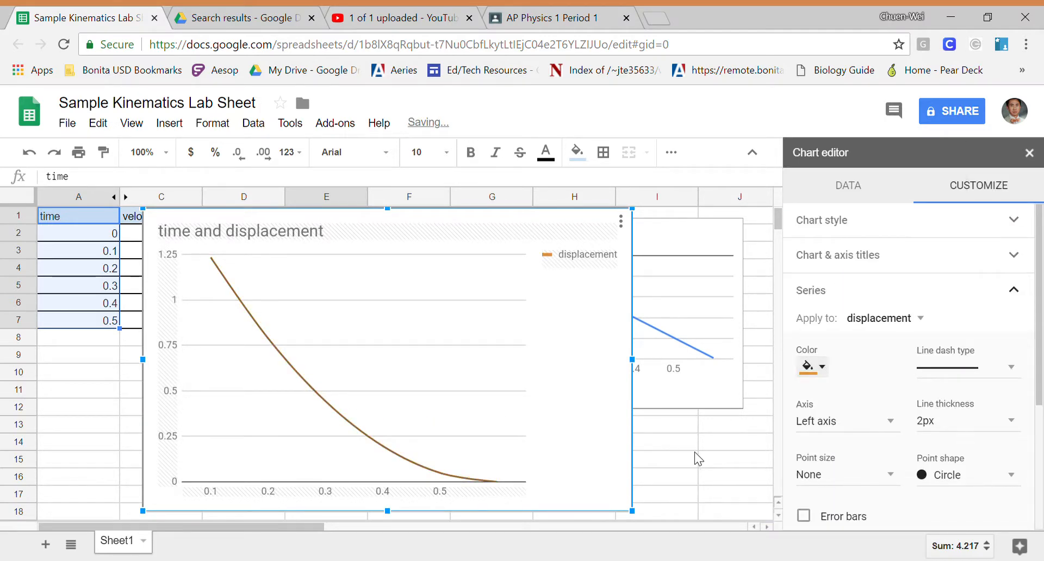
left_click(719, 447)
- Reopen the displacement chart's editor at the chart and axis titles settings
left_click(580, 397)
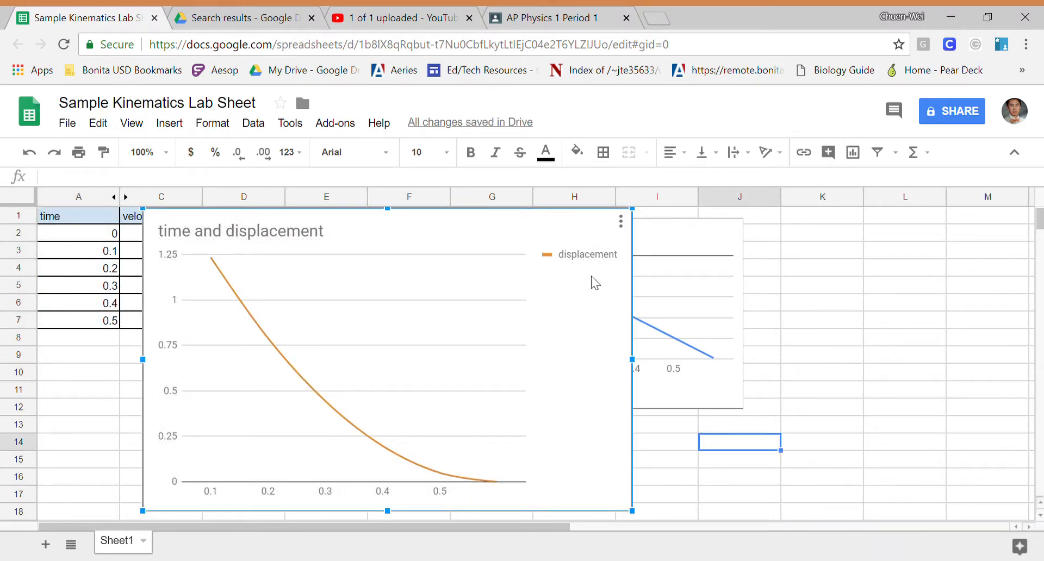
left_click(620, 223)
left_click(583, 244)
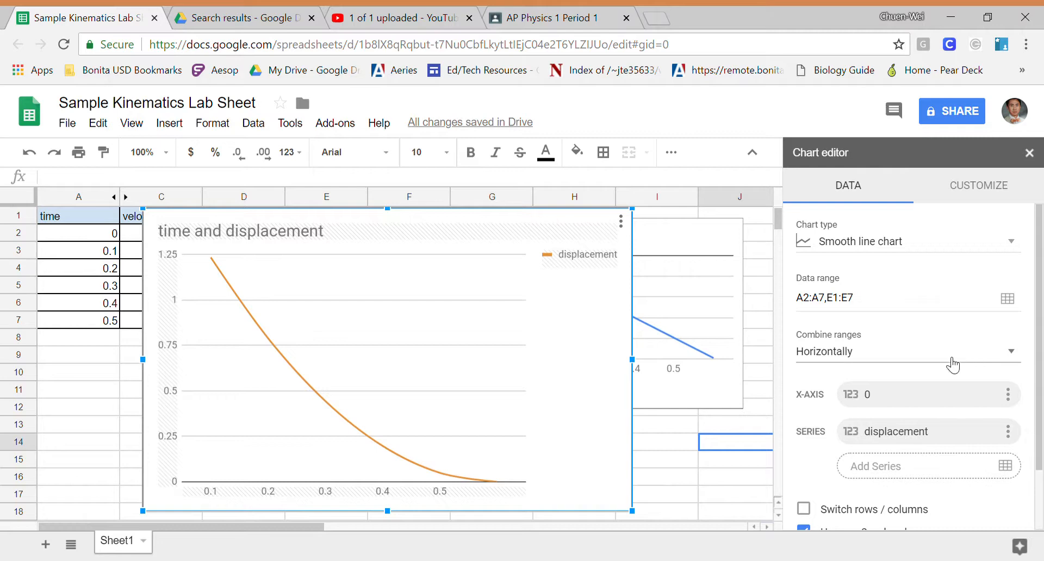
left_click(982, 193)
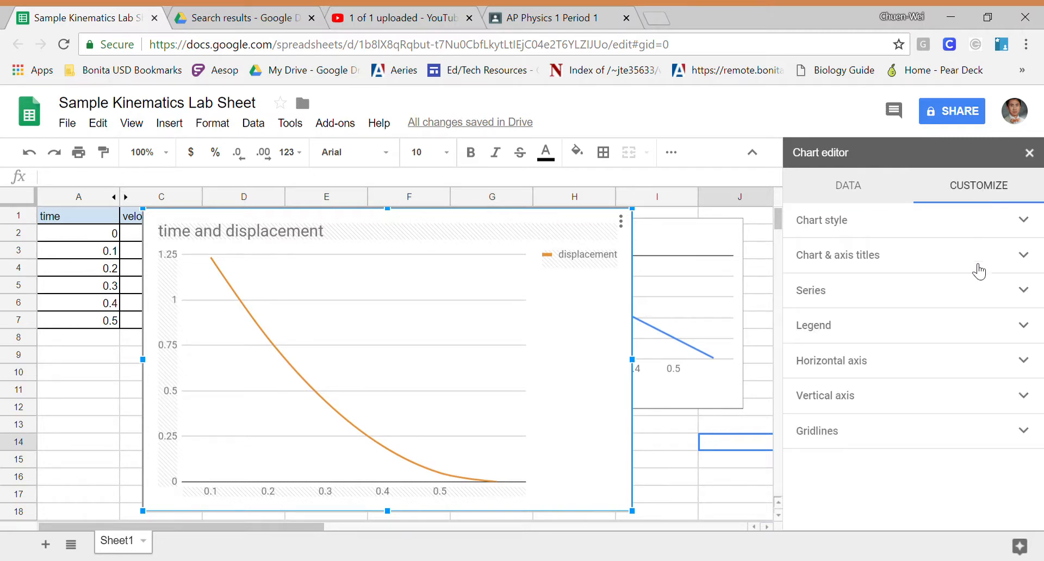
left_click(1005, 262)
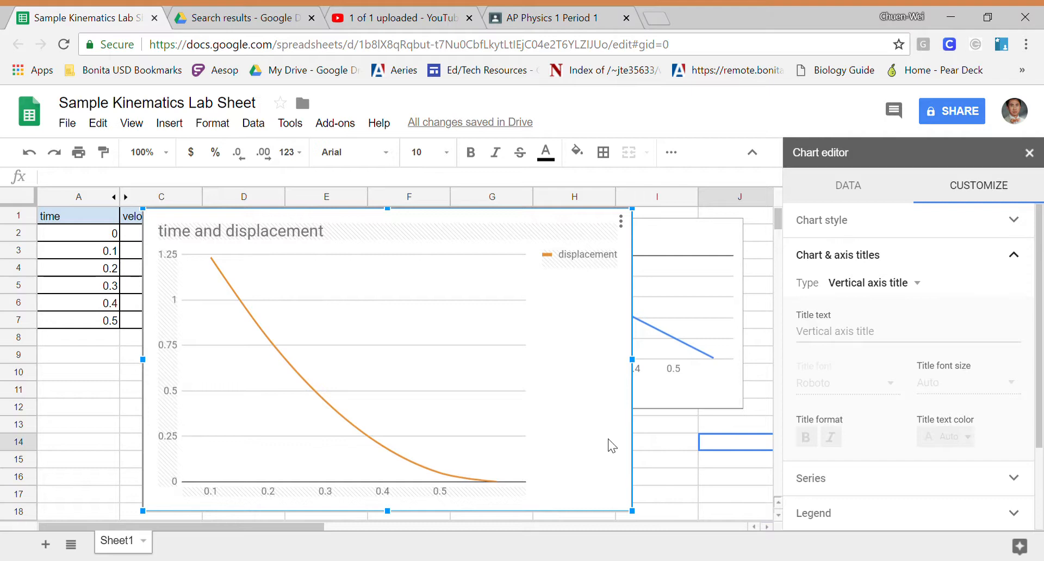
- Shrink the displacement chart and move it up near the data table, spanning about columns B to E
left_click_drag(631, 512, 436, 389)
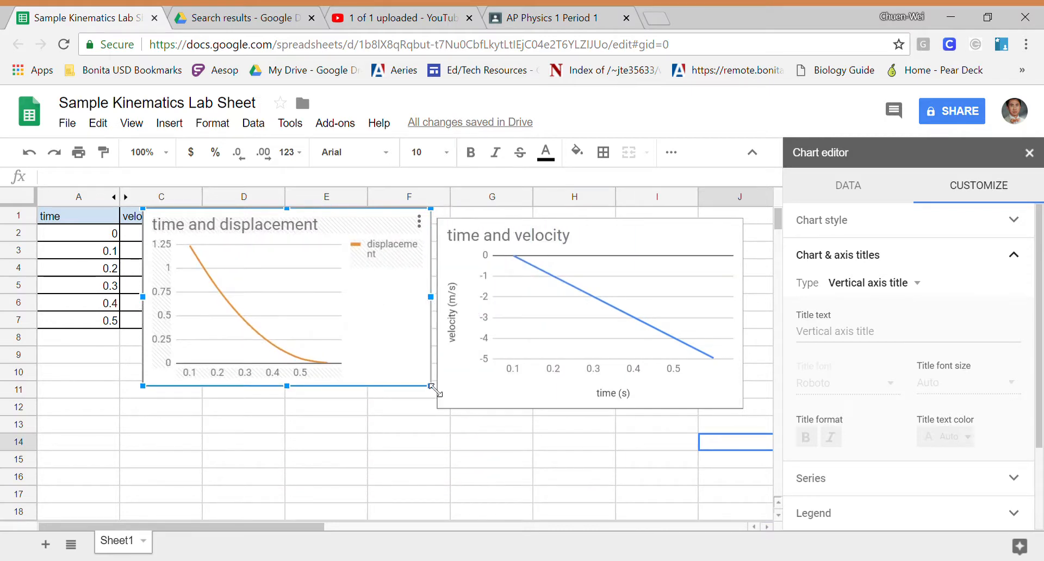
left_click_drag(380, 226, 361, 249)
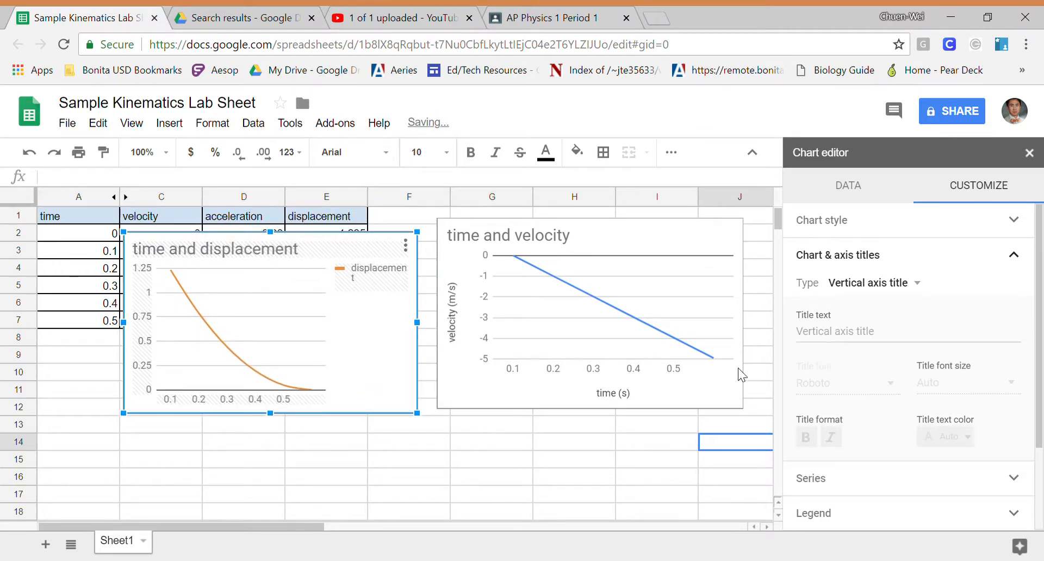